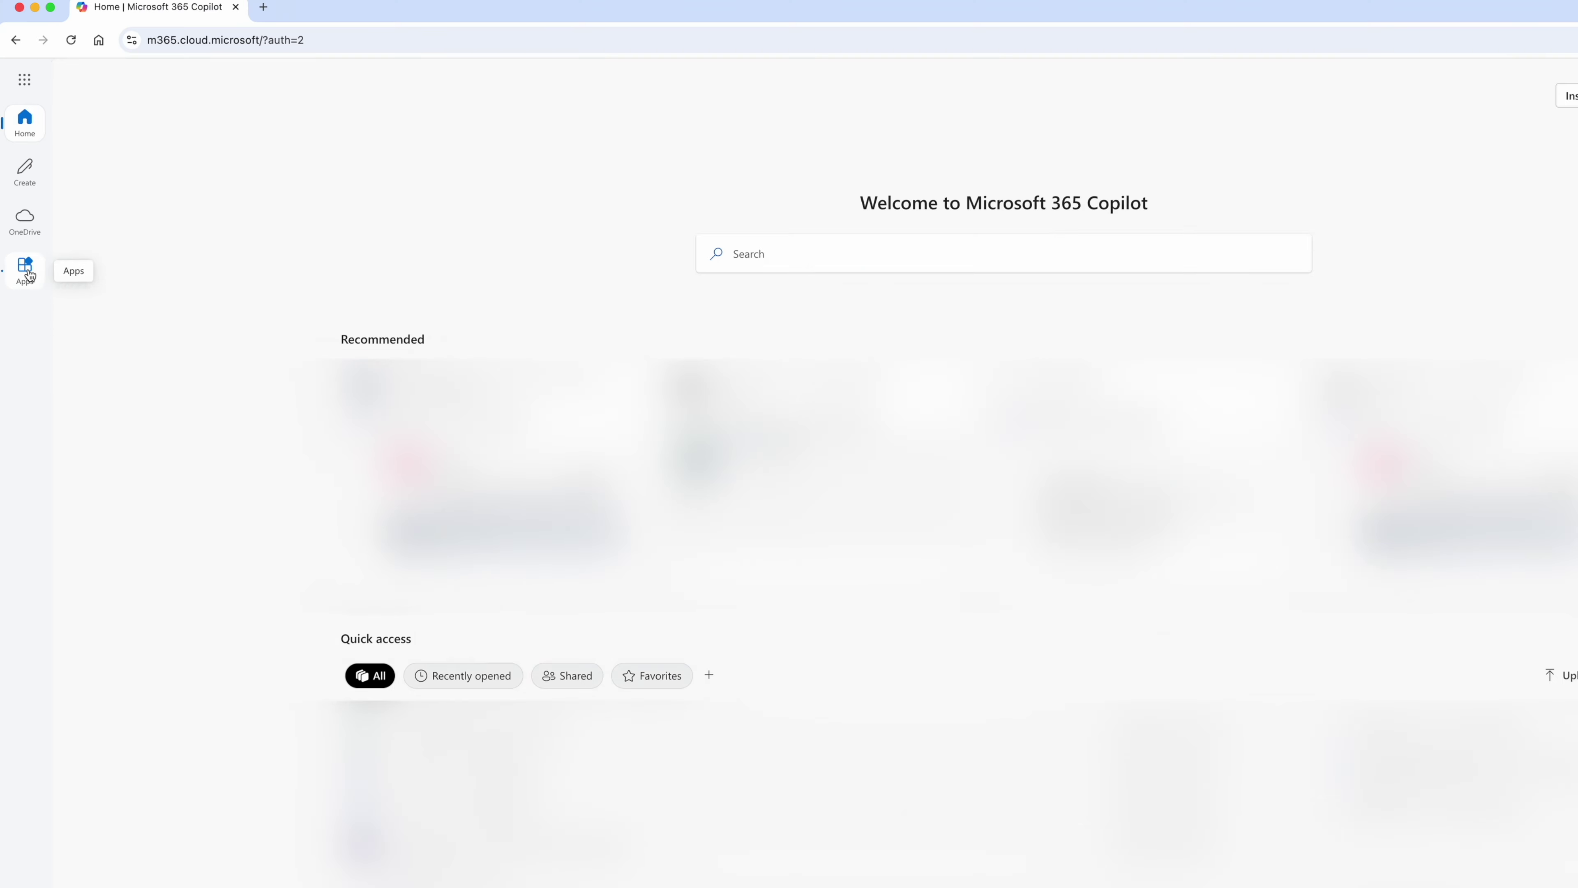
Pin the Copilot app from the full list of apps and open its chat.
left_click(28, 273)
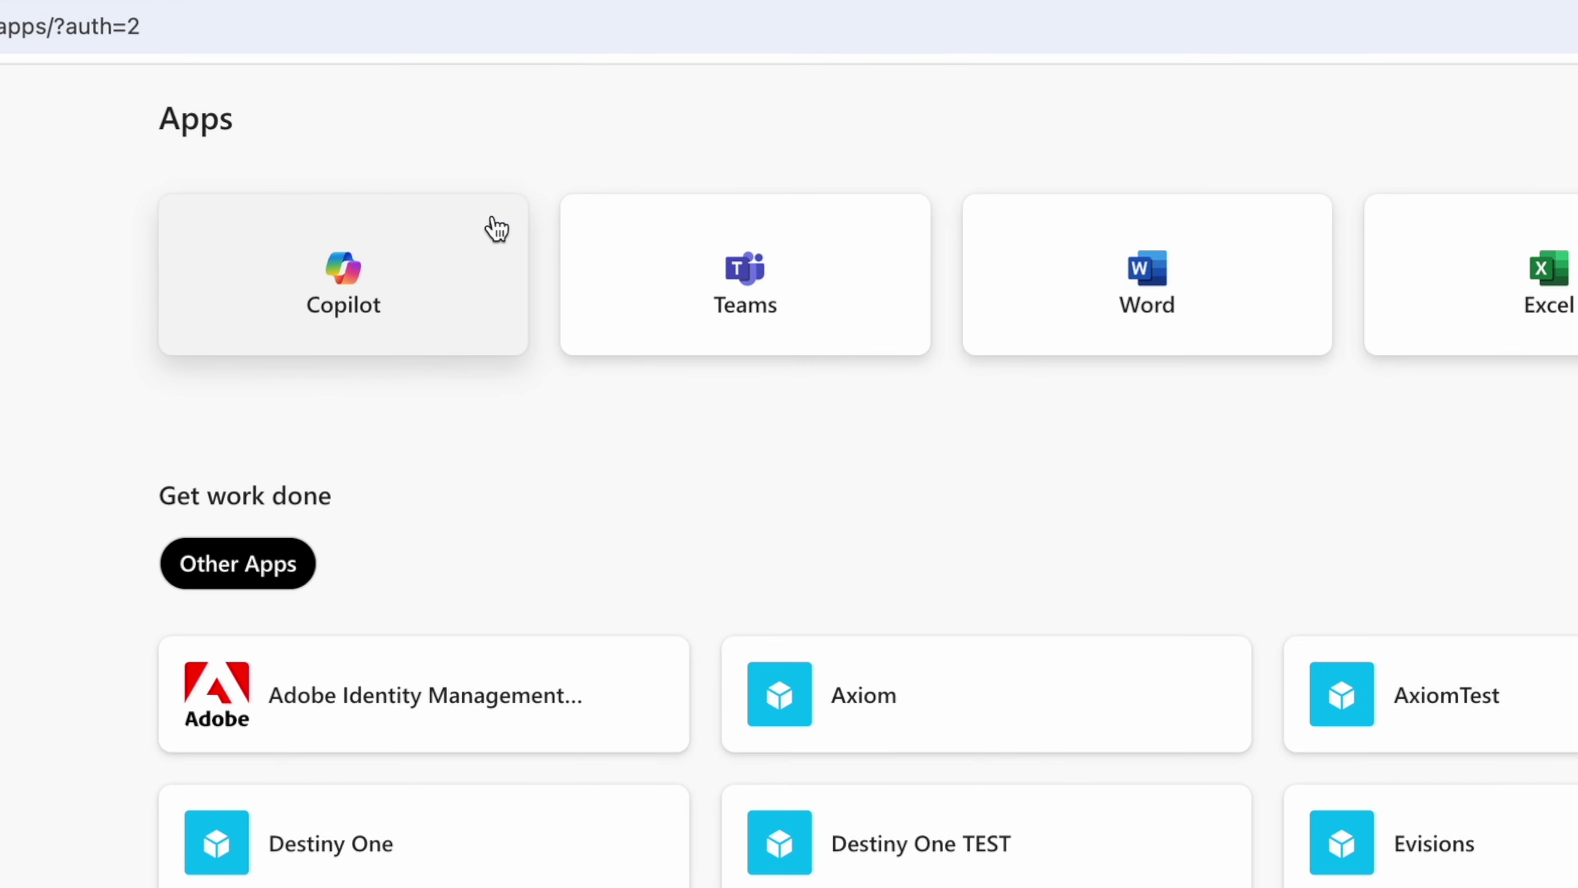
left_click(497, 230)
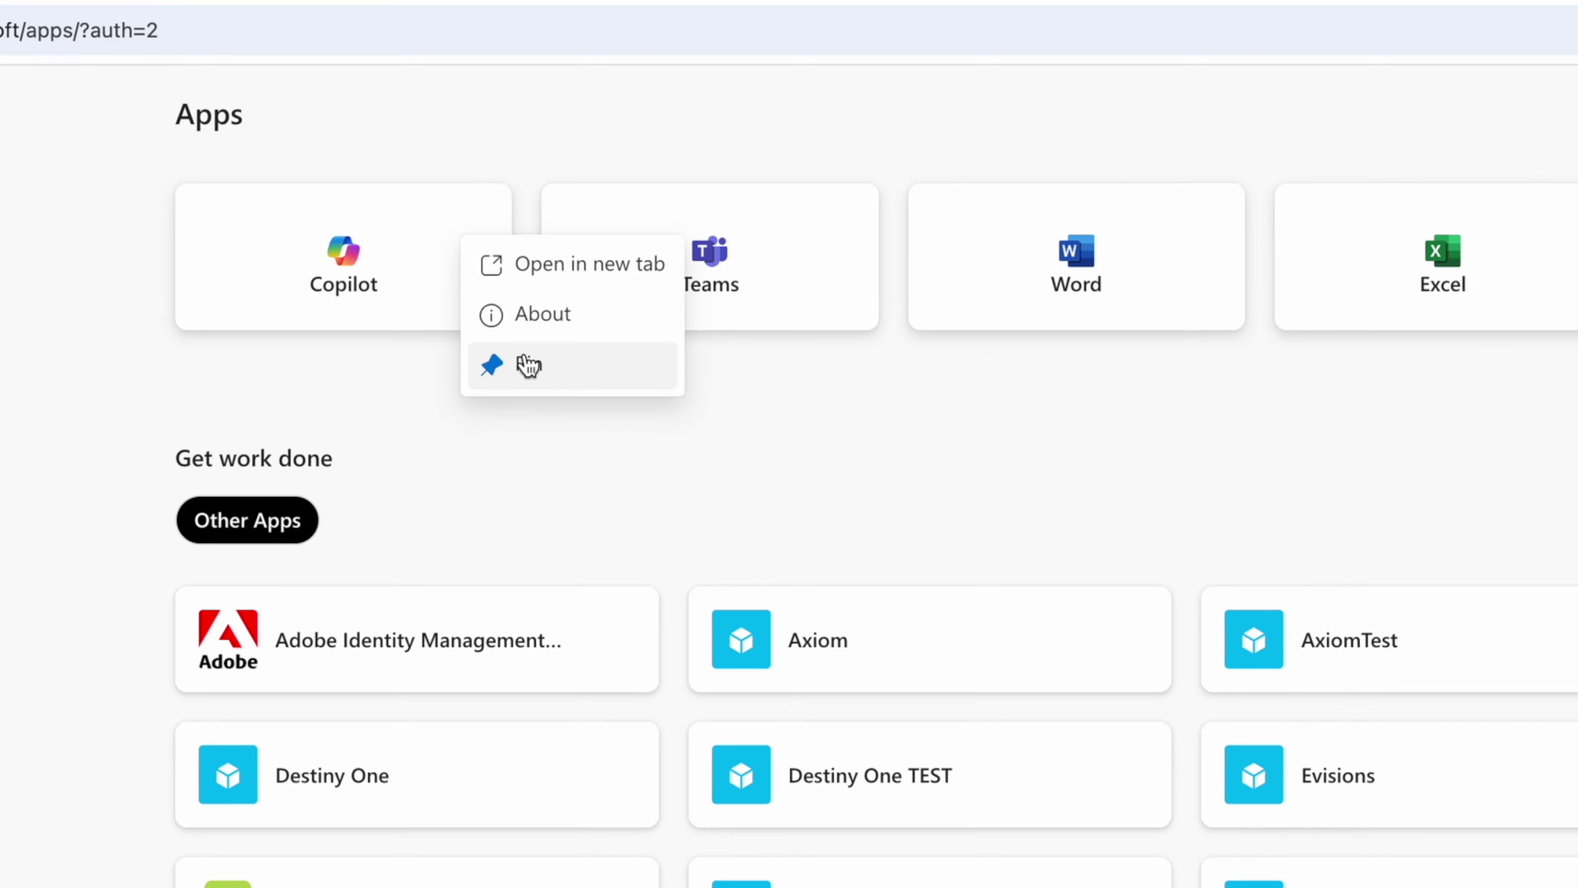
left_click(528, 365)
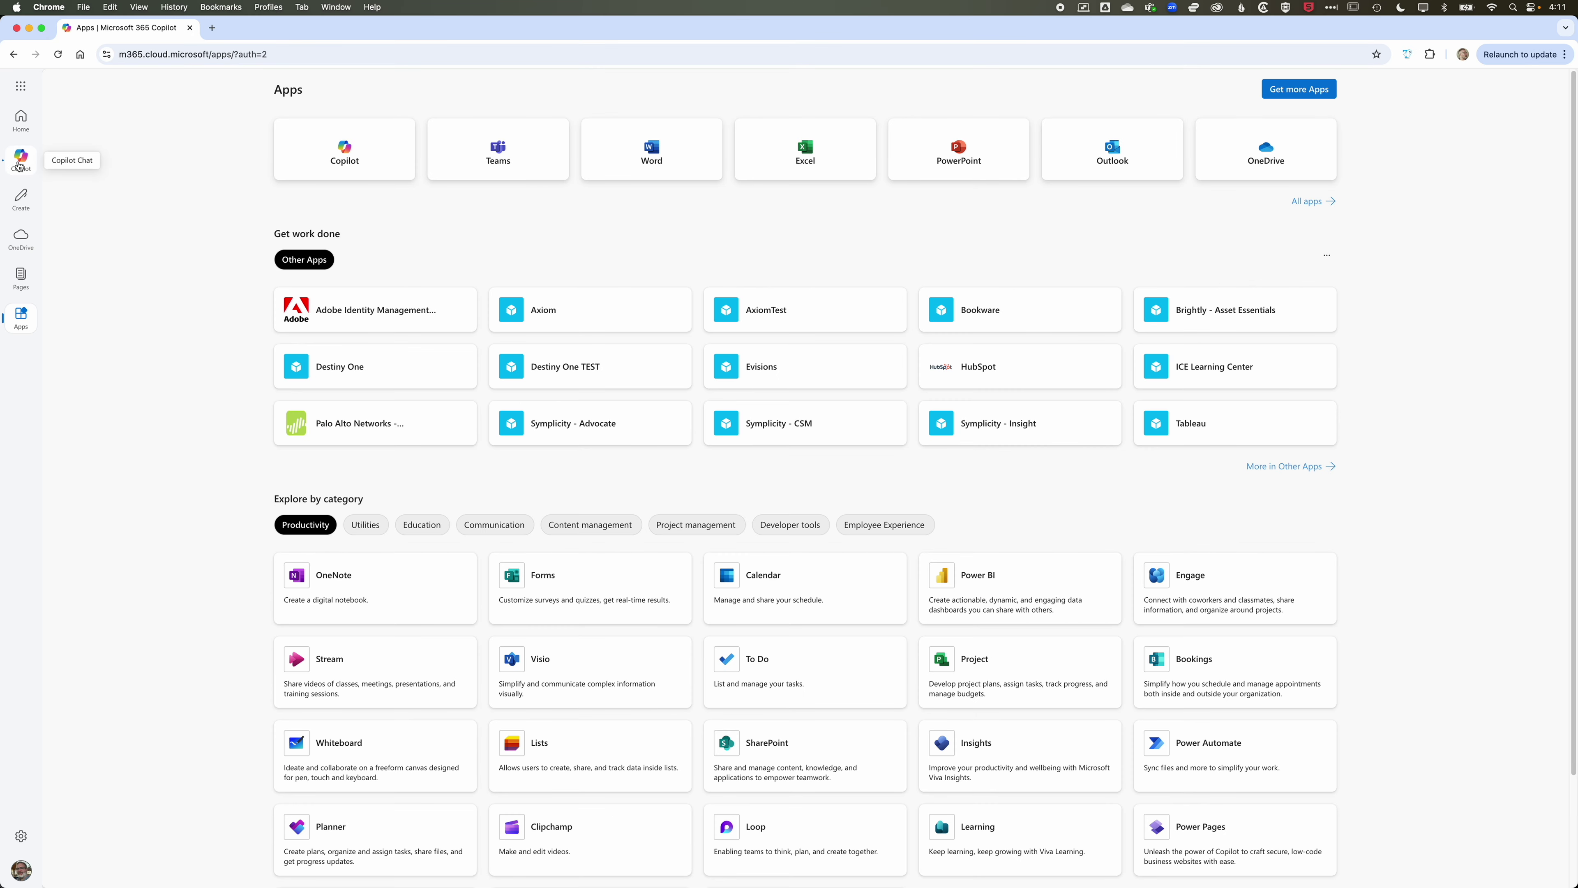
left_click(25, 165)
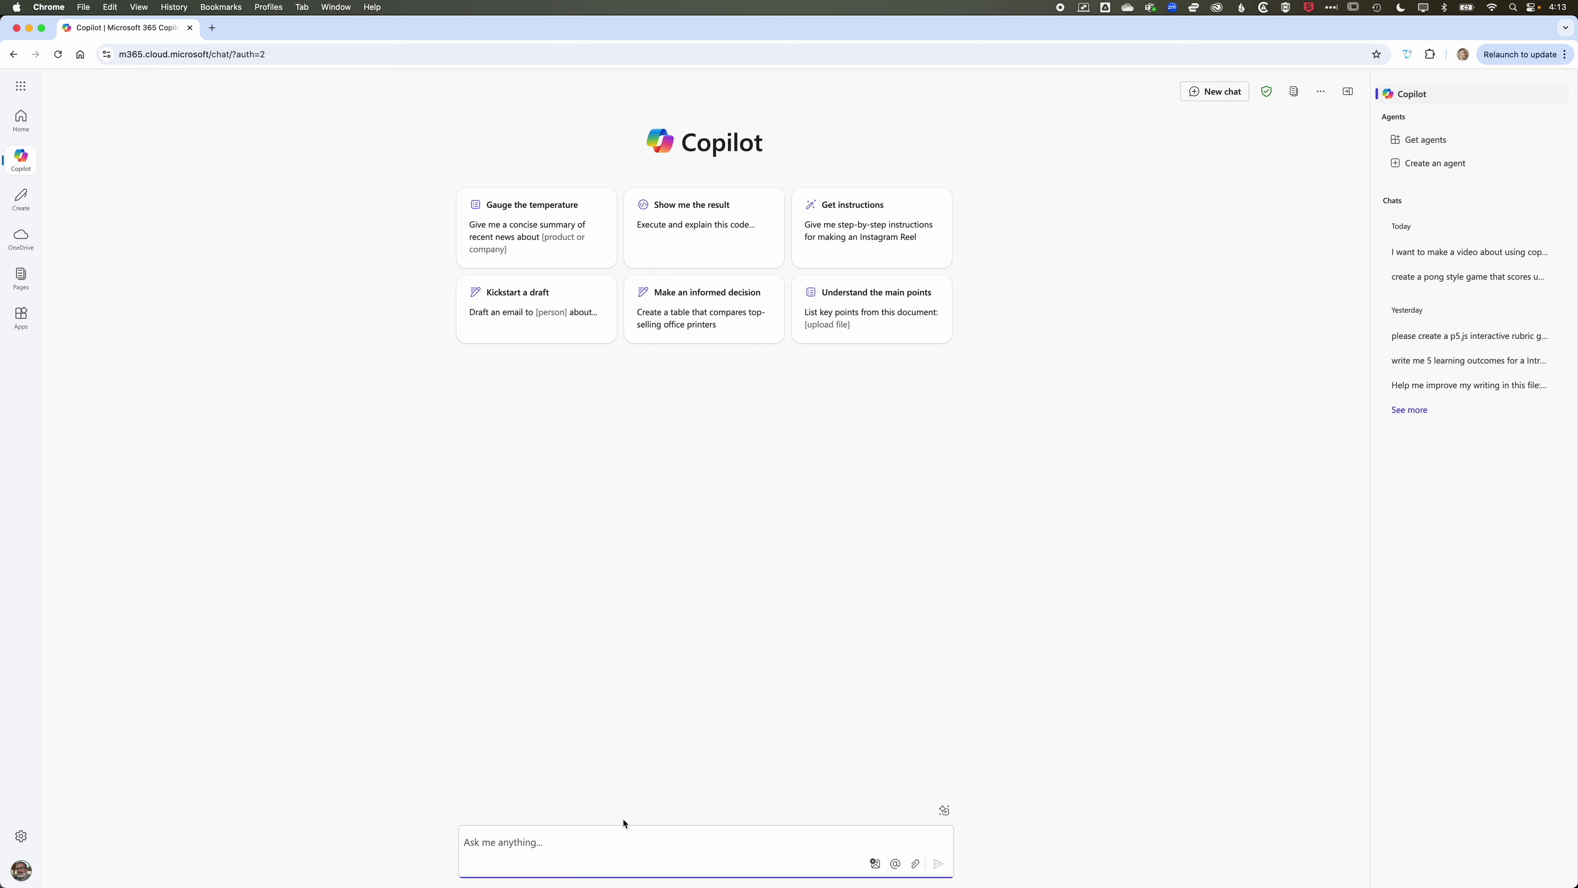
Ask Copilot for the "best ways to take a screenshot in windows".
left_click(603, 841)
type("best ways to take a screenshot in windows")
key("Return")
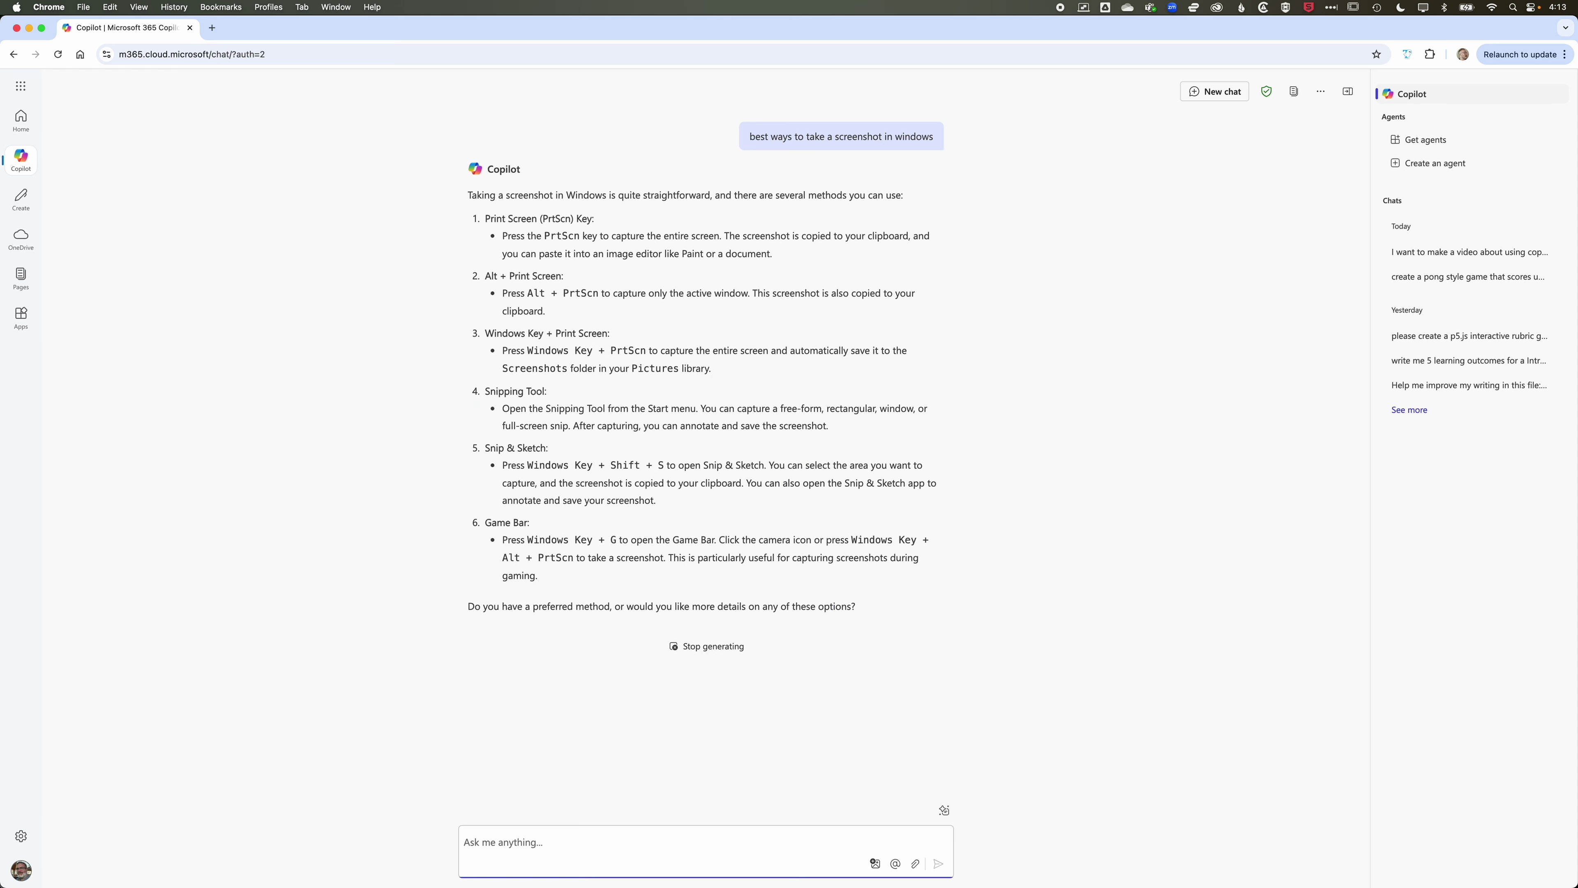
Send the follow-up questions "how could you do this on the mac" and "how can we record a video of the screen".
type("how could you do this on the mac")
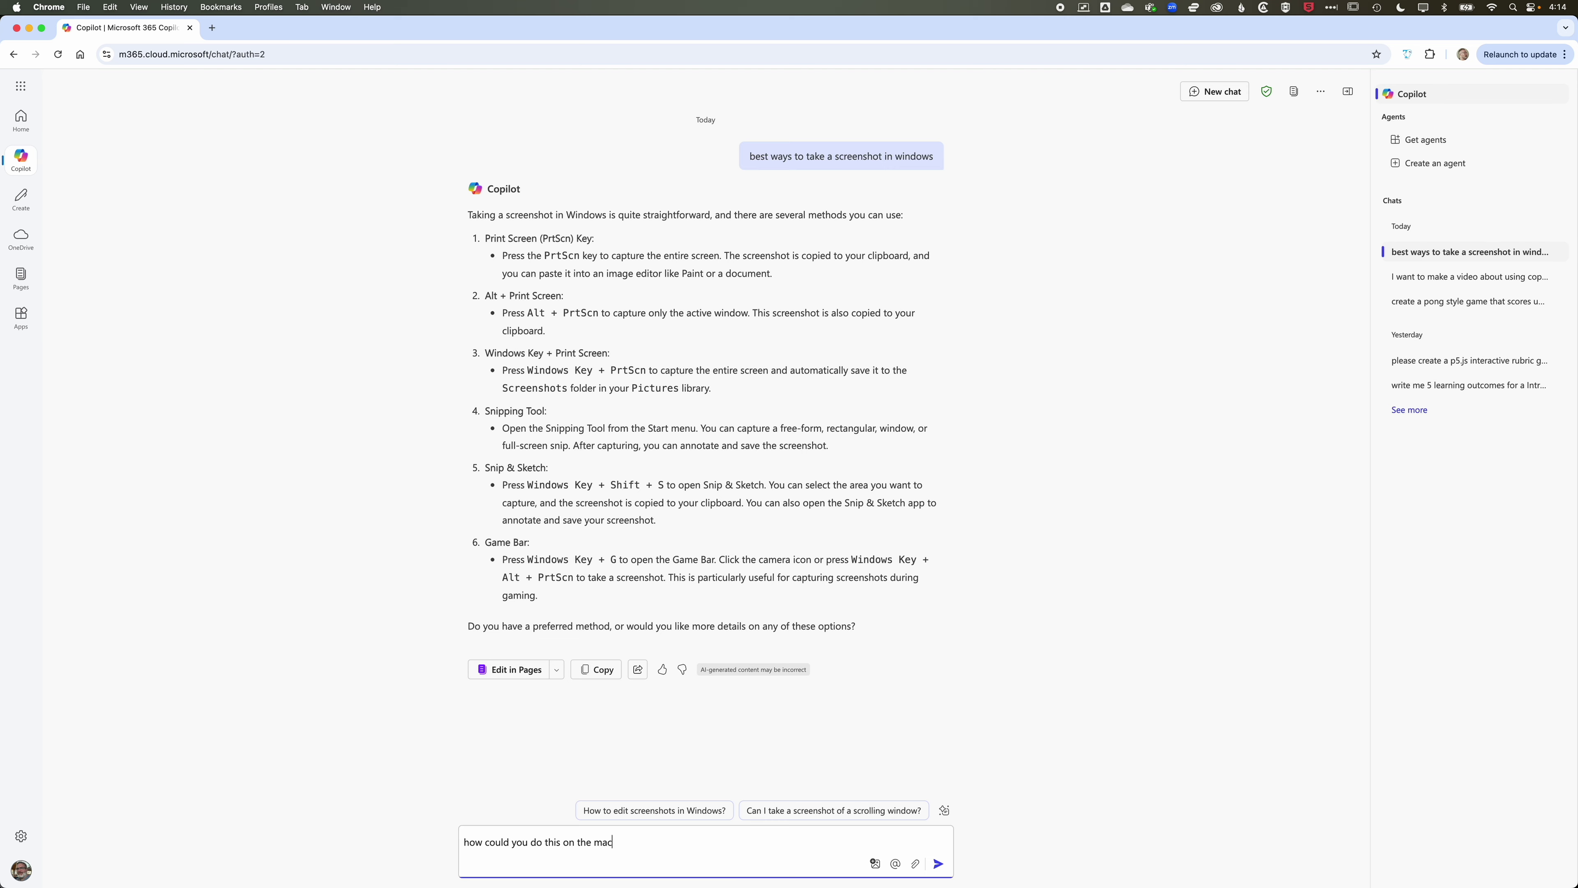
key("Return")
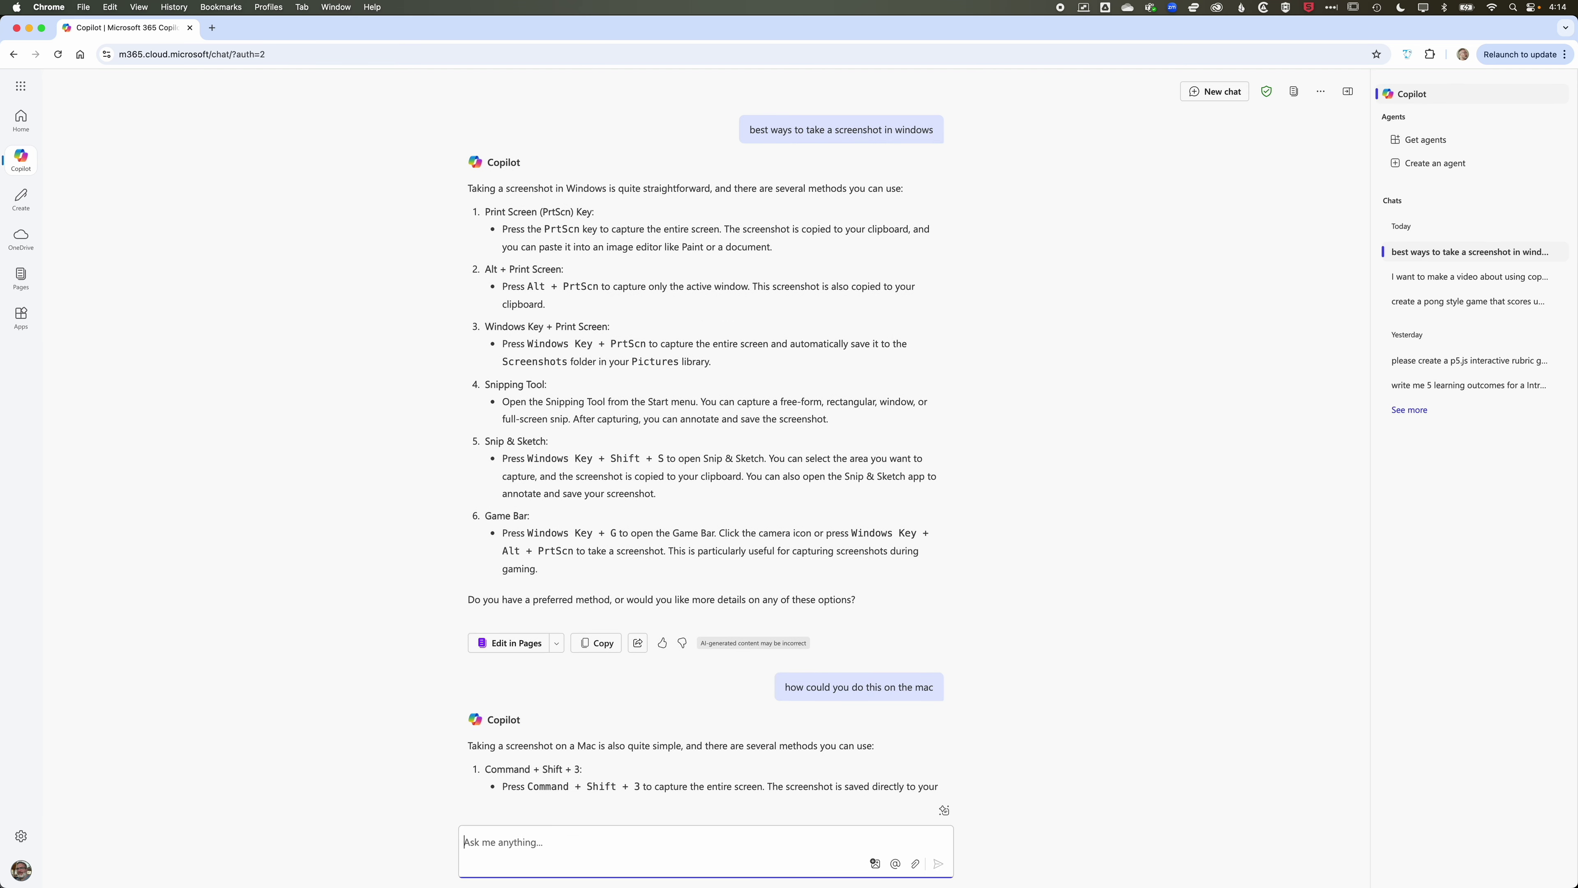
scroll(690, 684, "down", 5)
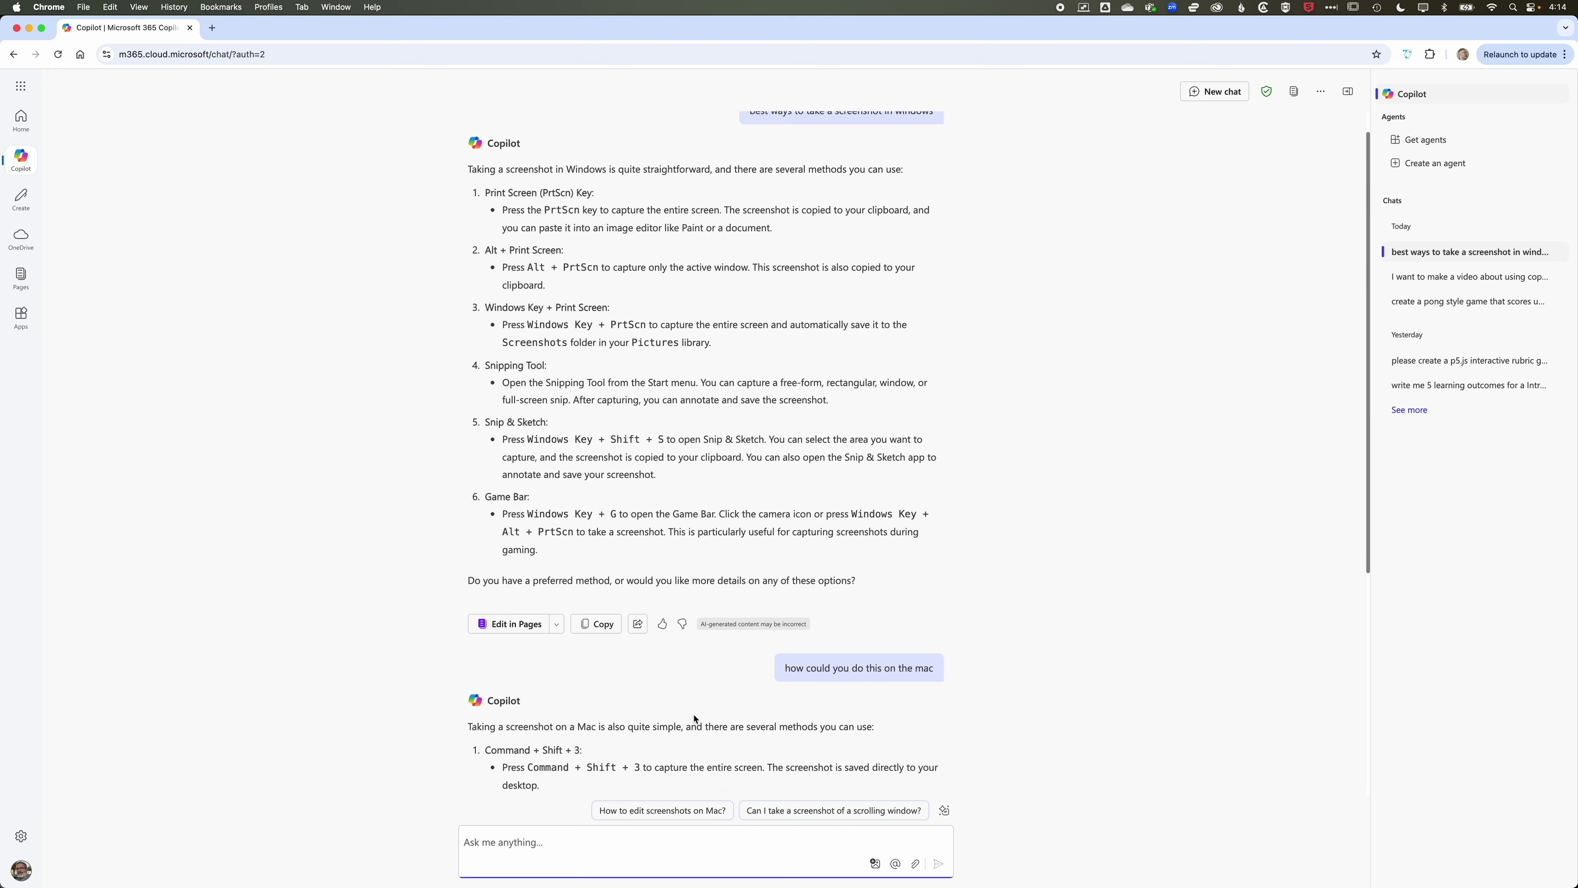
scroll(697, 657, "down", 2)
scroll(634, 205, "up", 8)
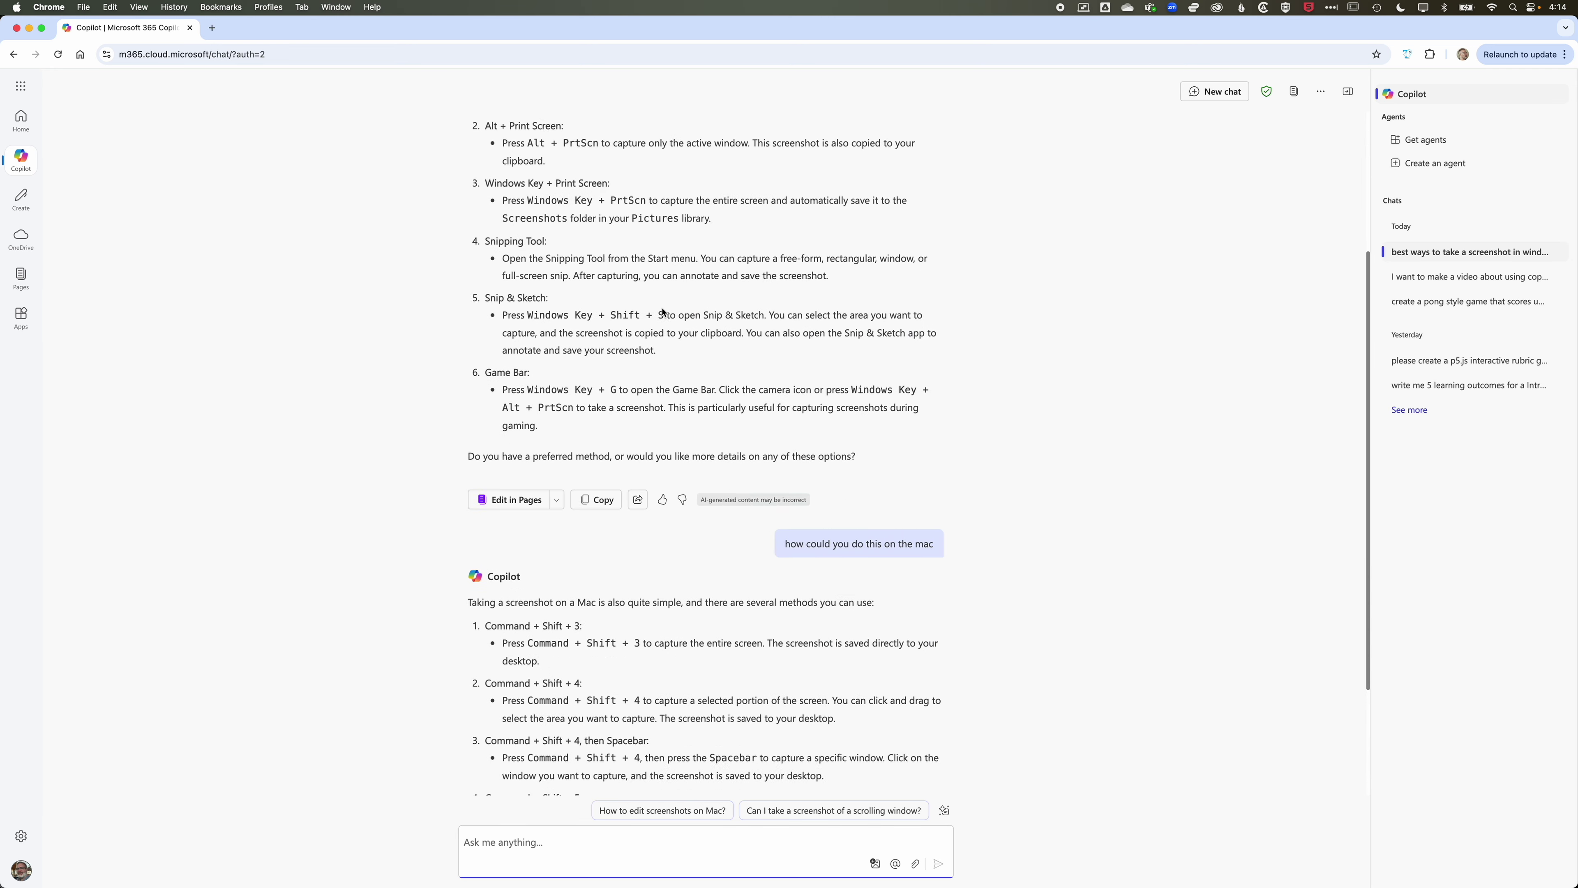
scroll(659, 298, "down", 9)
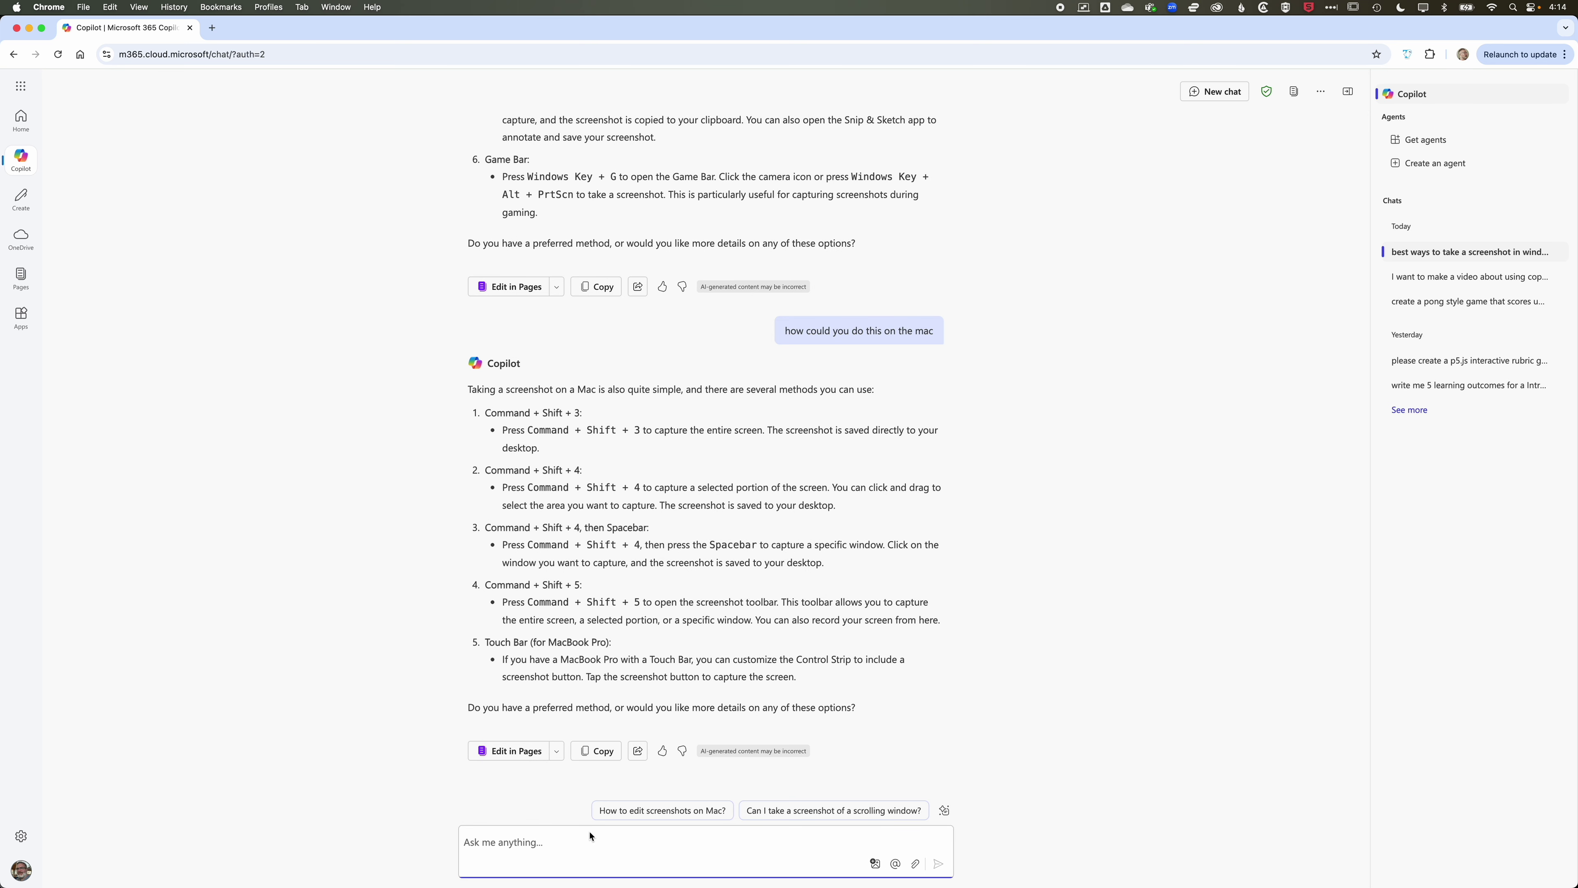
type("how can we record a video of the screen")
key("Return")
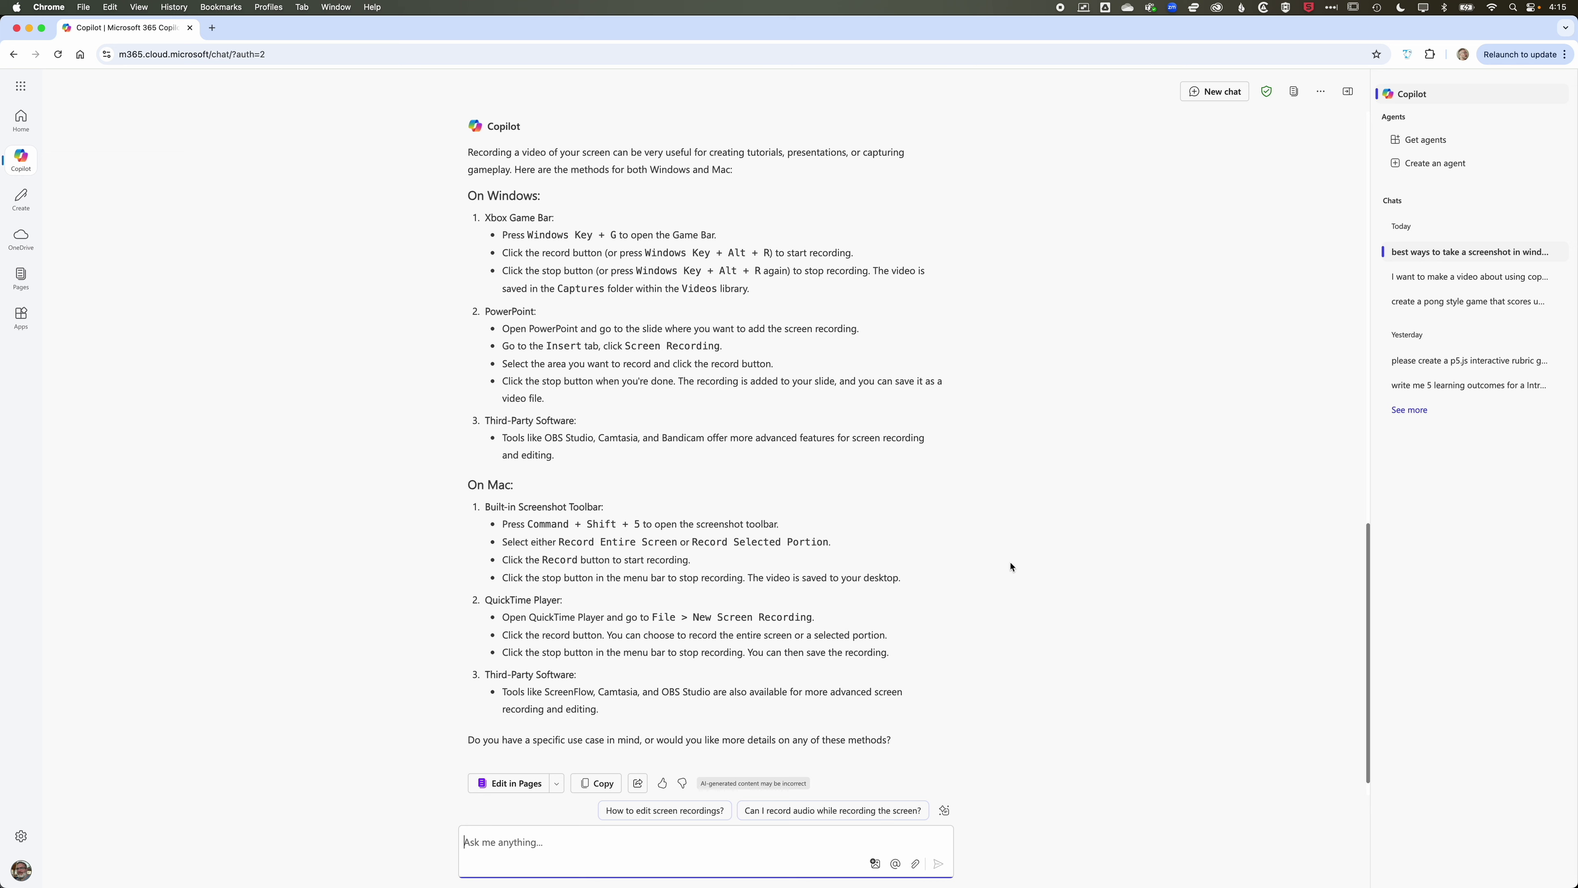
In a new chat, attach the PNG image named photo and send "please transcribe the attached image".
left_click(1221, 97)
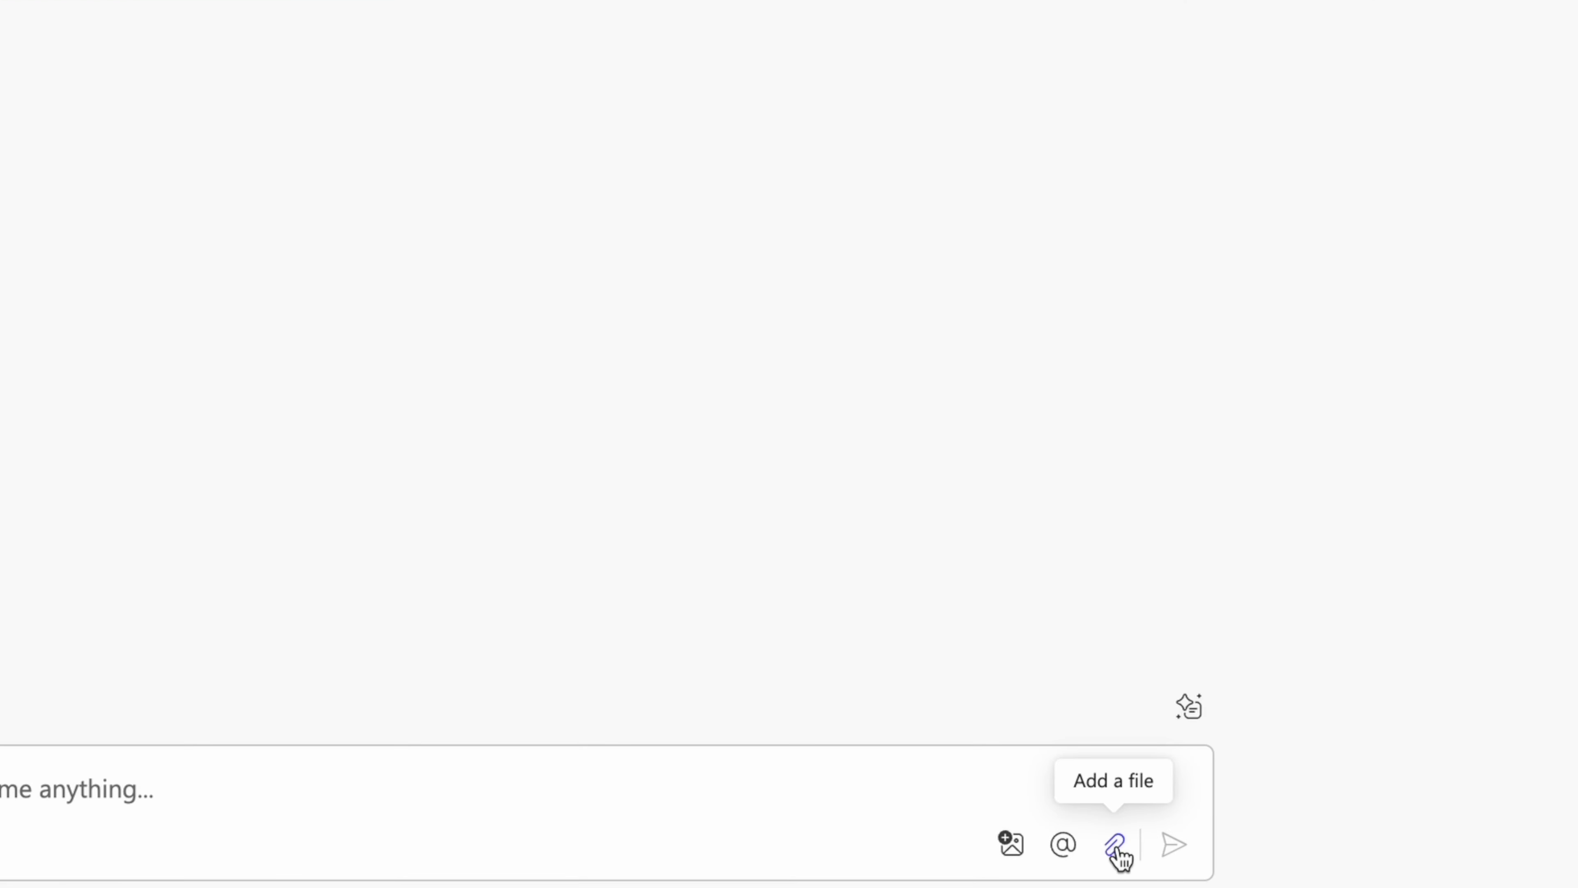
left_click(1116, 849)
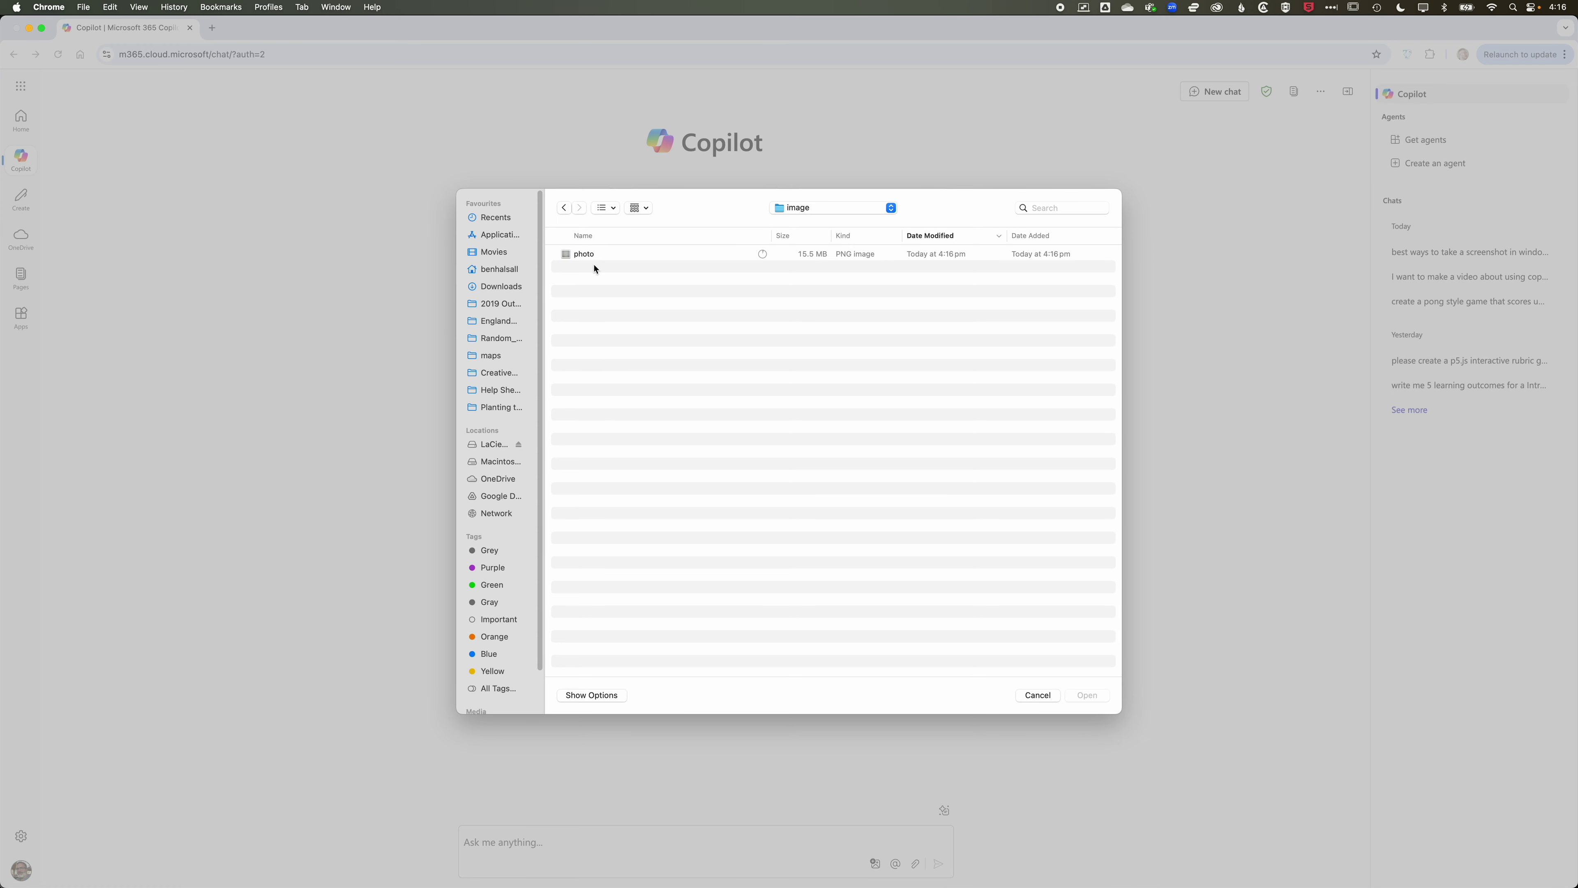
left_click(596, 256)
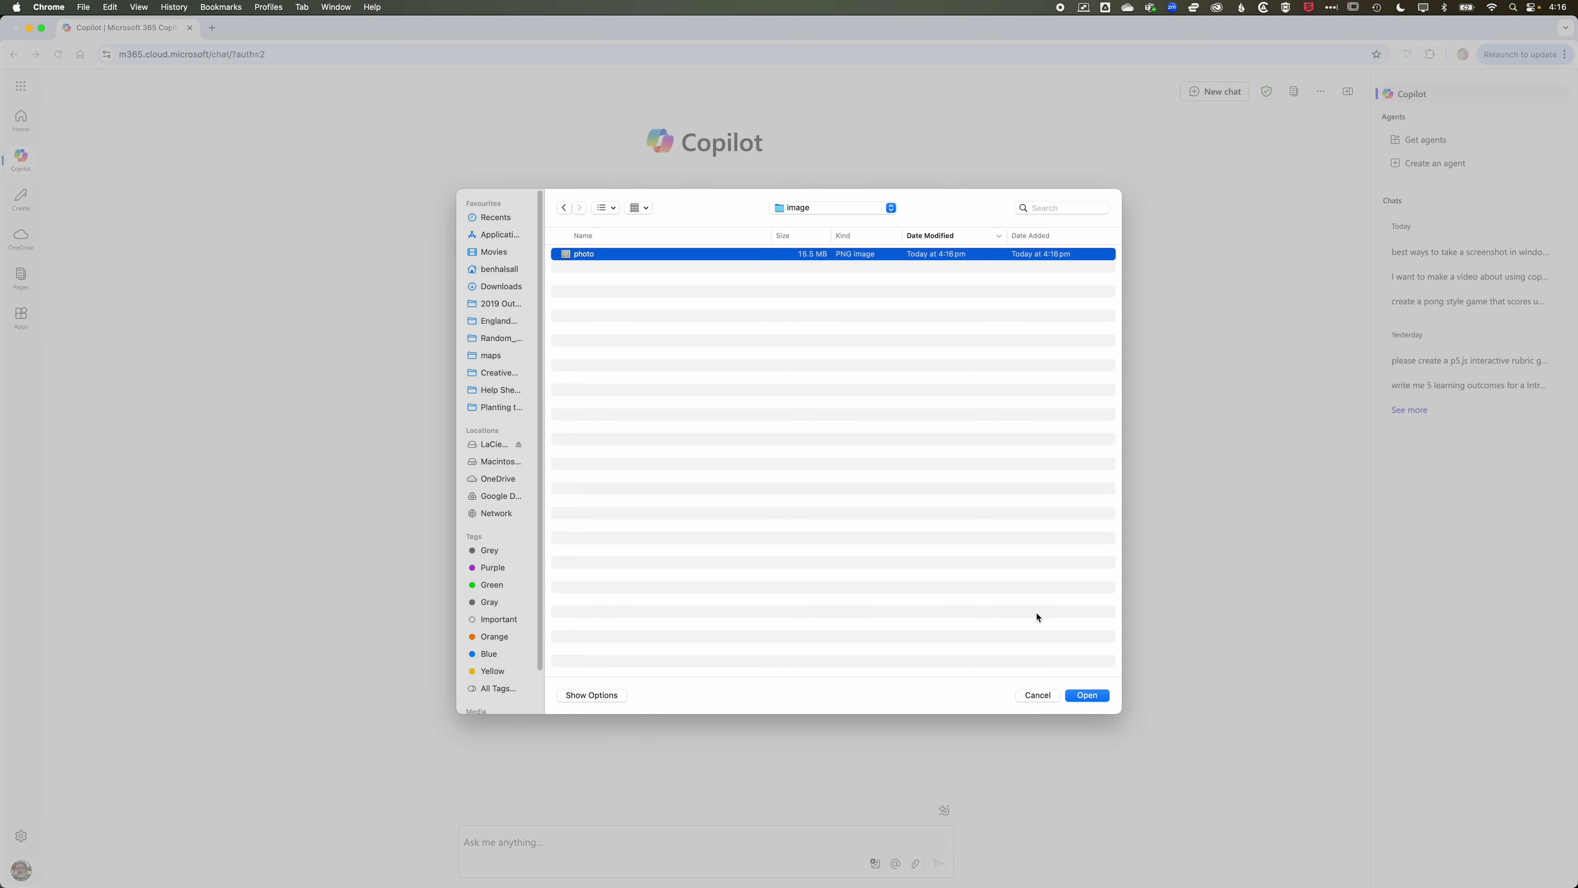
left_click(1088, 695)
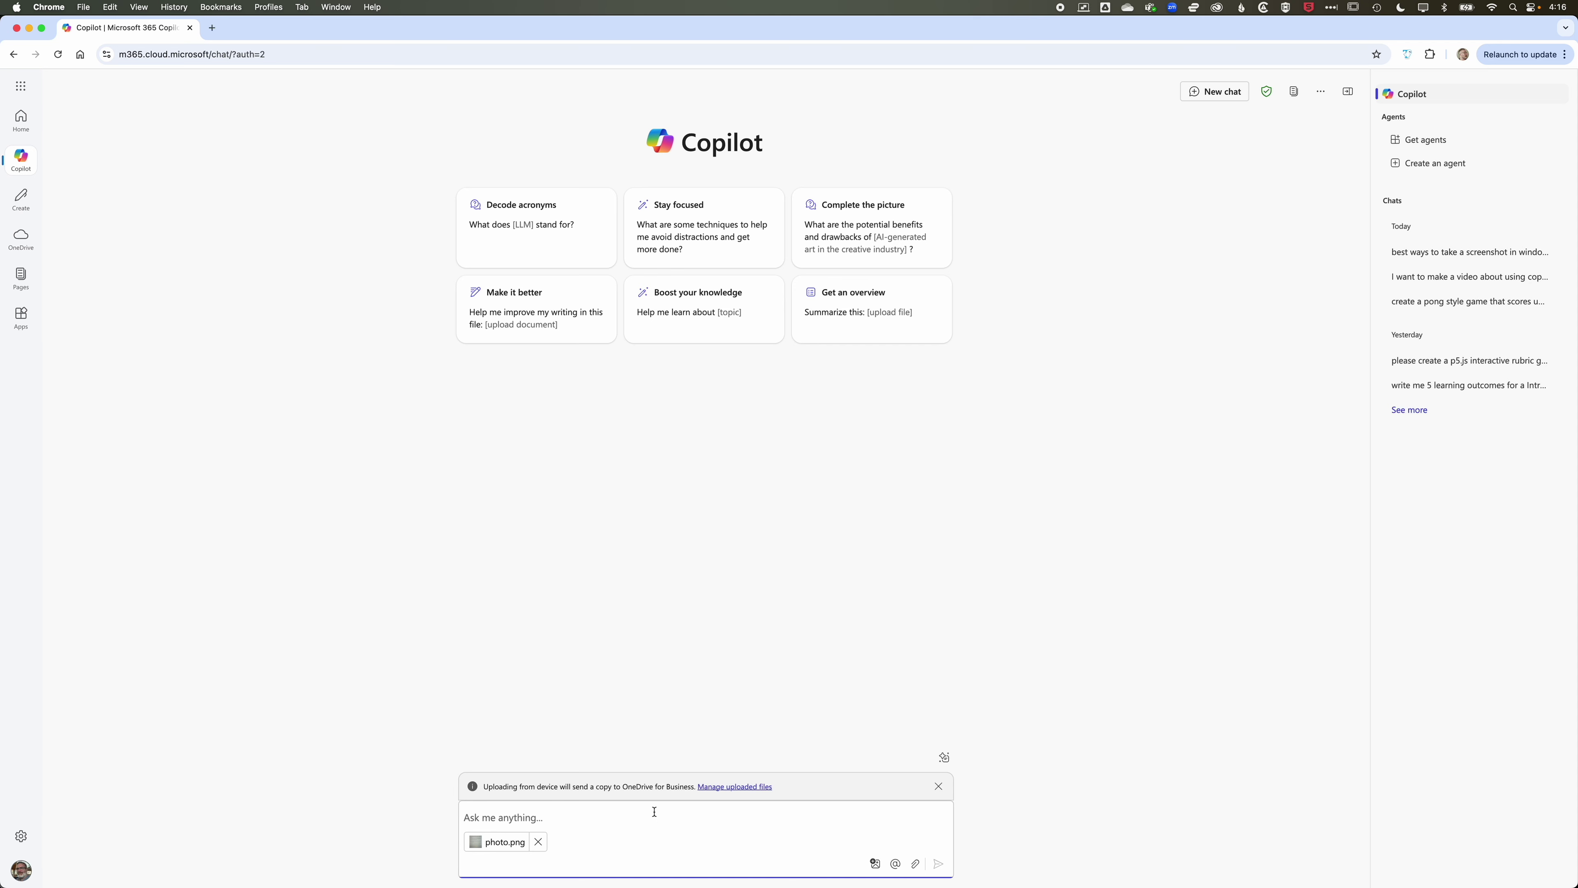
type("please transcribe the attached image")
key("Return")
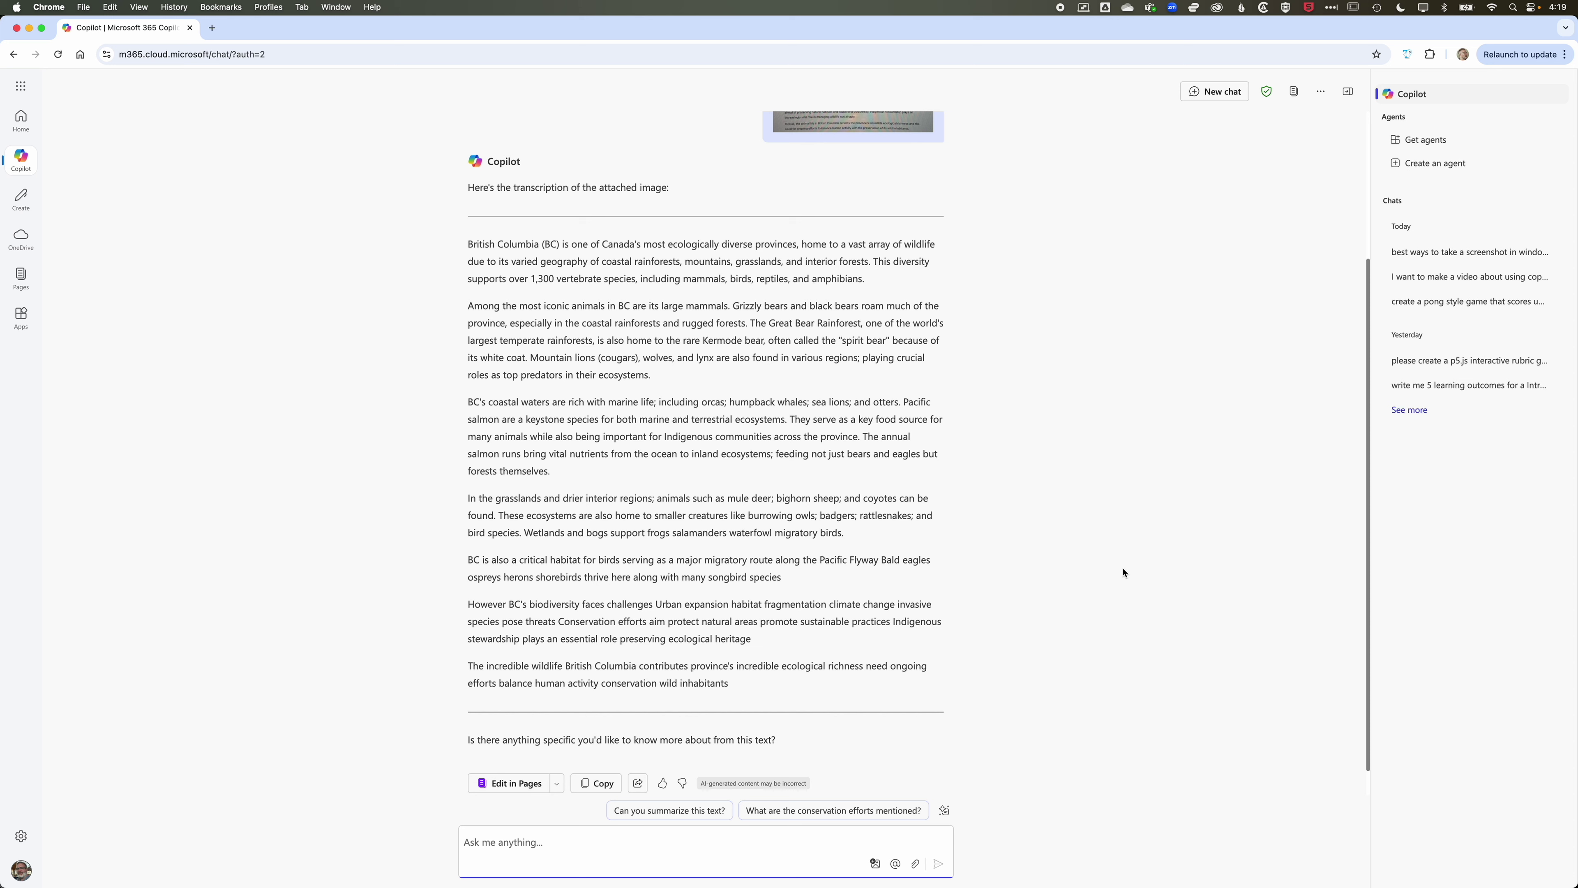
Send "please make a quiz from the above text with 5 multiple choice questions including an answer key".
type("please make a quiz from the above text with 5 multiple choice questions")
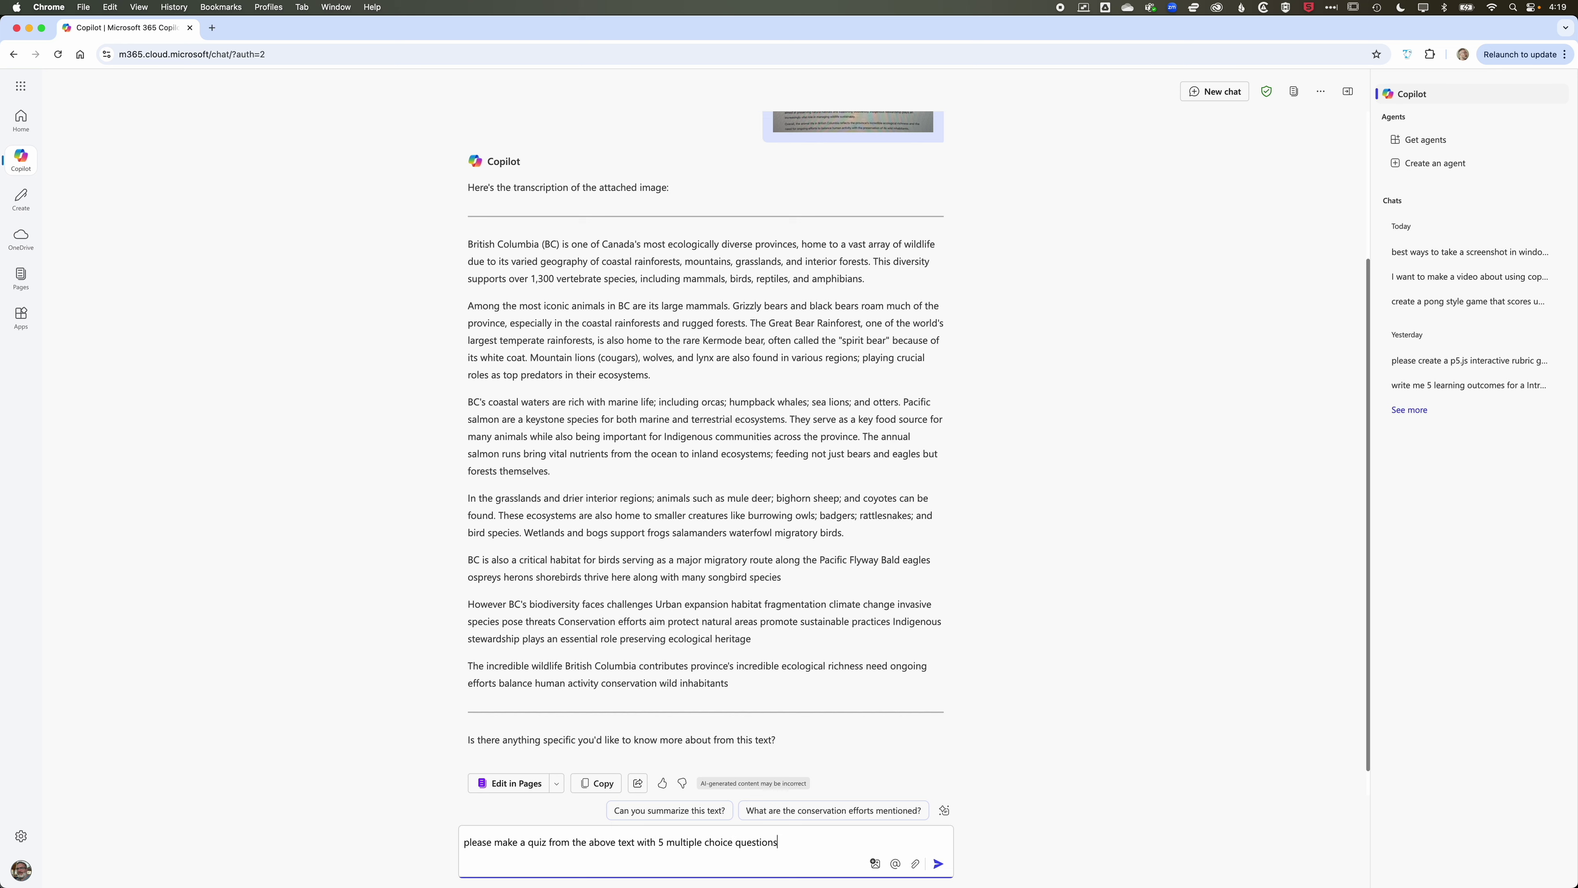
type(" including an answer key")
key("Return")
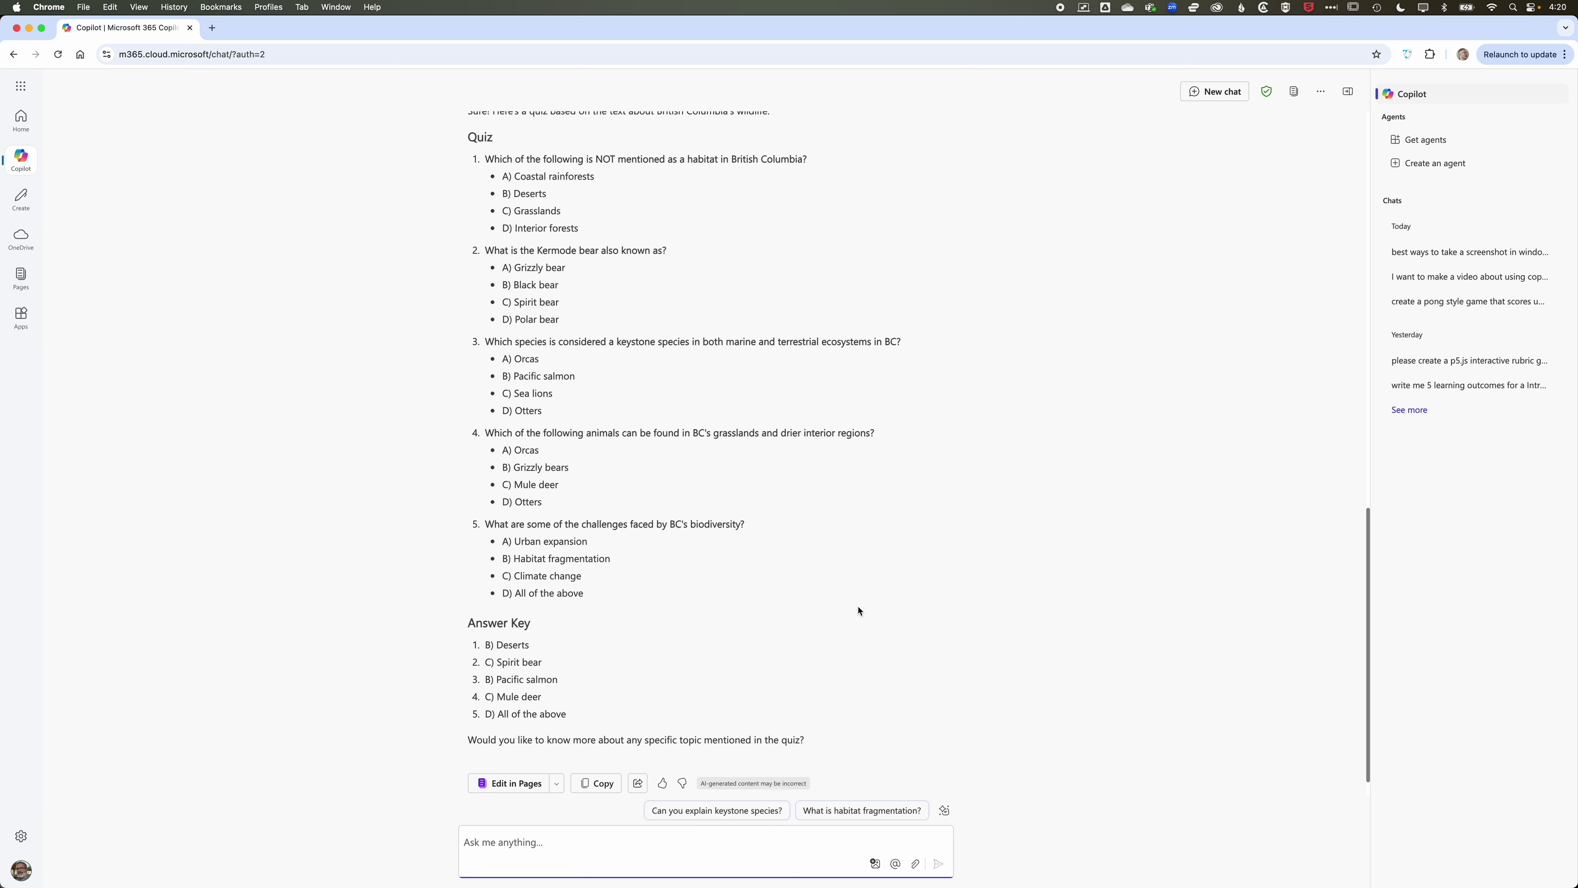
In a new chat, send "please make an image for a course tile for a graphic design 101 course on Moodle".
left_click(1212, 94)
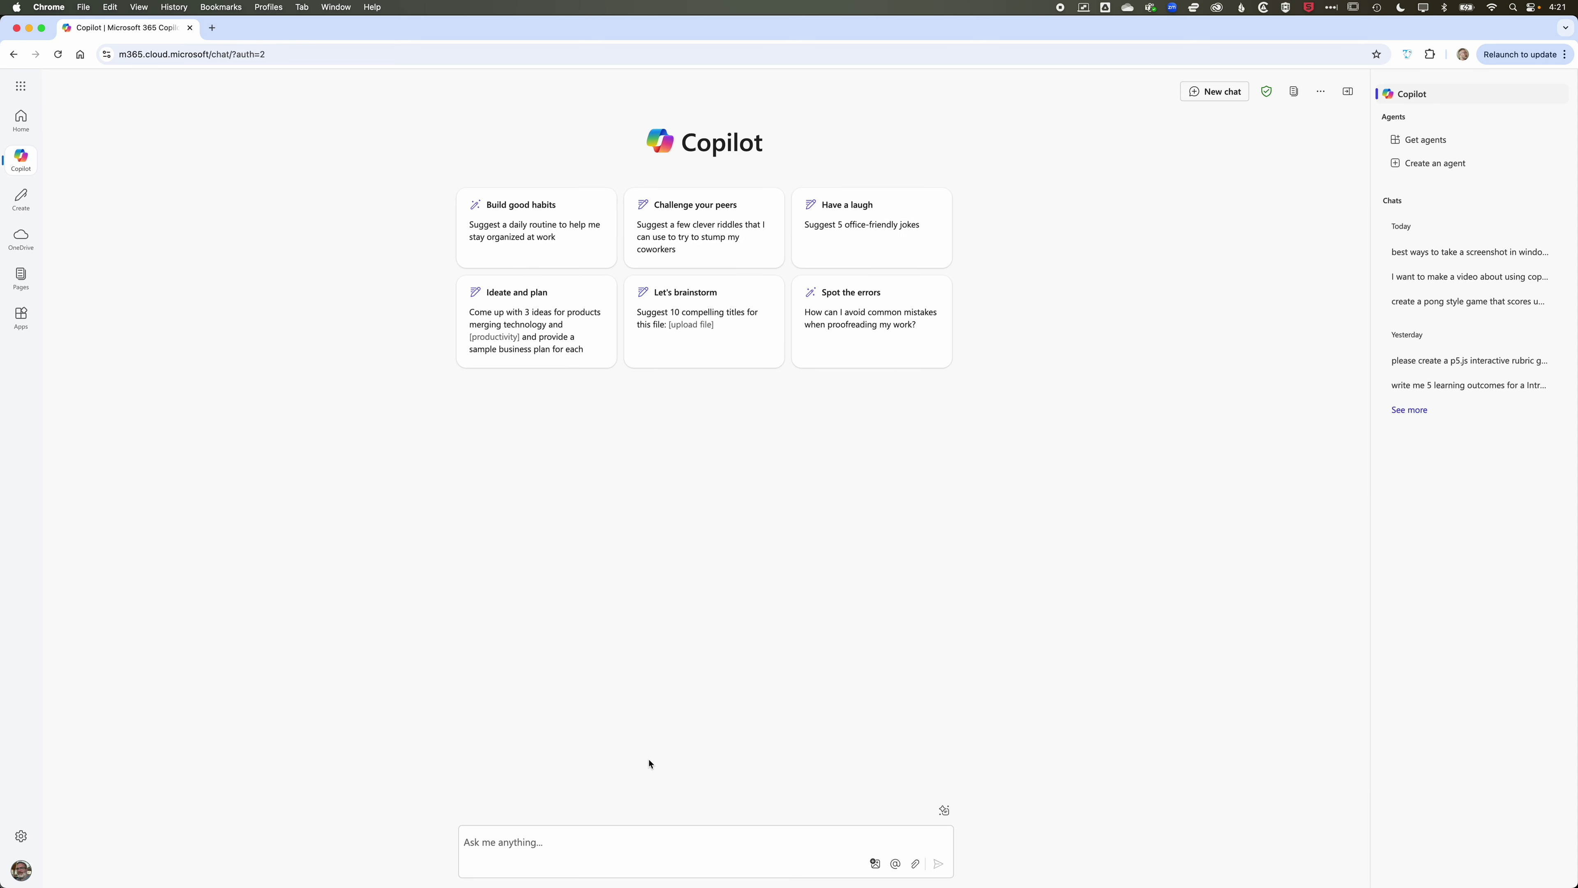
left_click(576, 838)
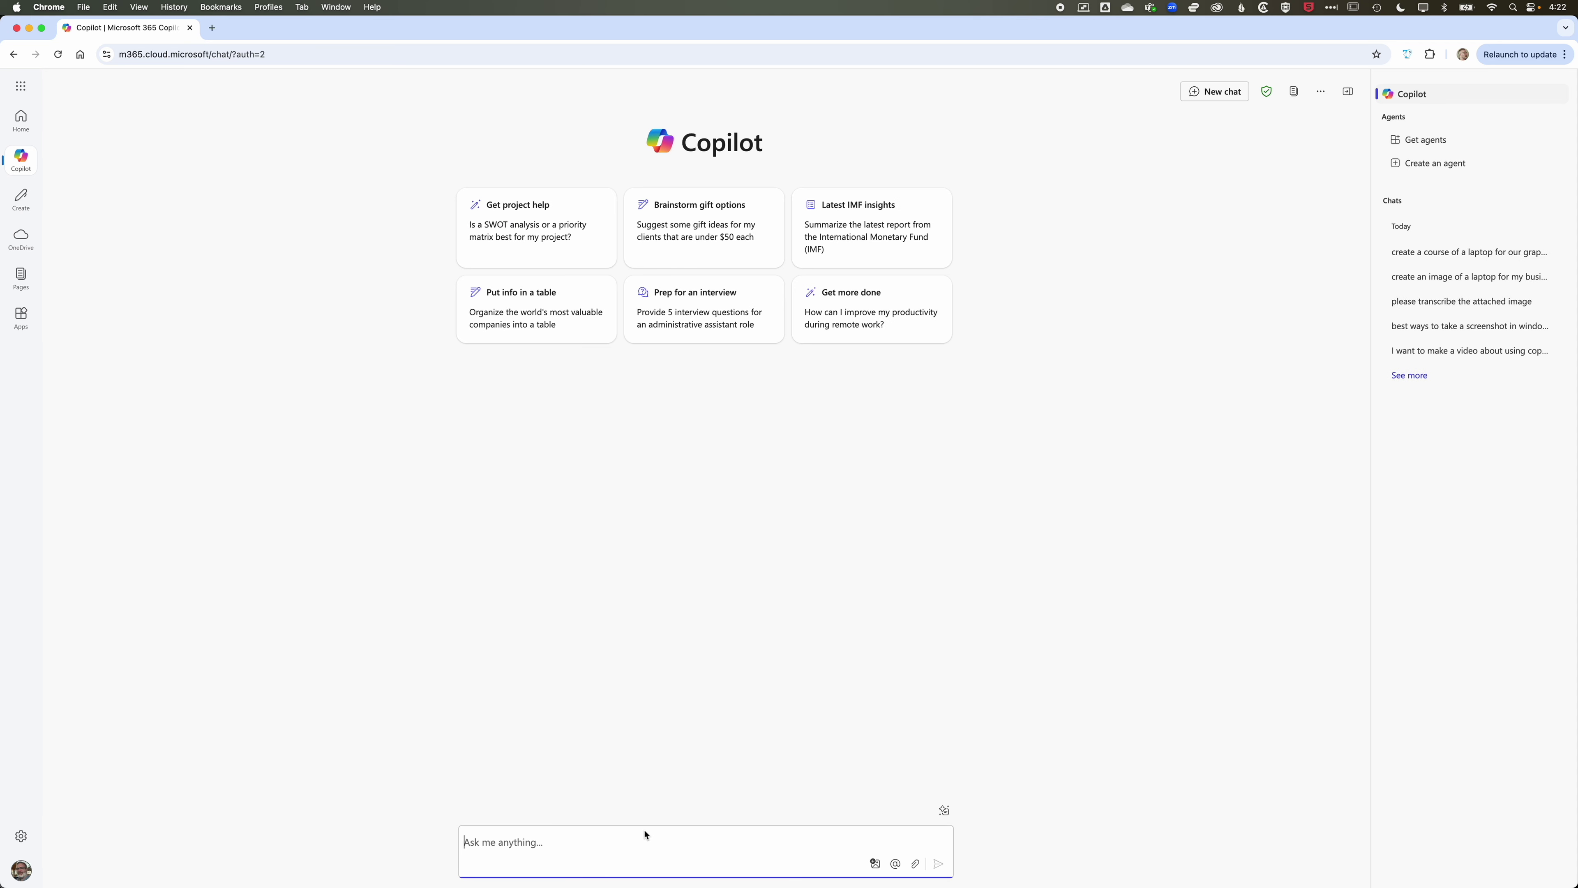
type("please make an image for a course tile for a graphic design 1010")
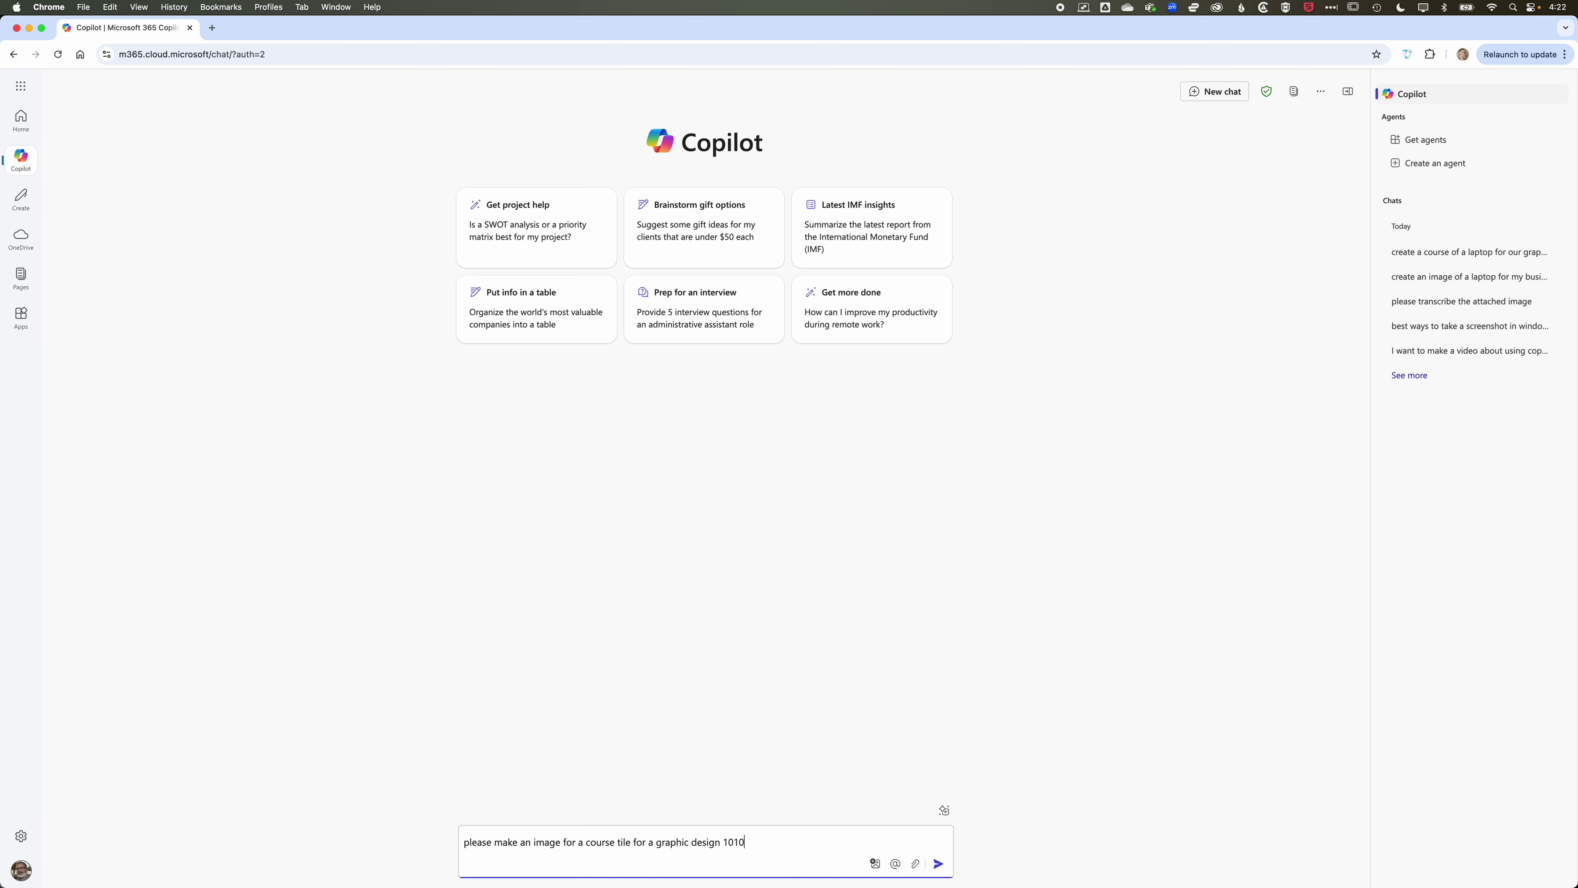
key("BackSpace")
key("BackSpace")
type("course on Moodle")
key("Return")
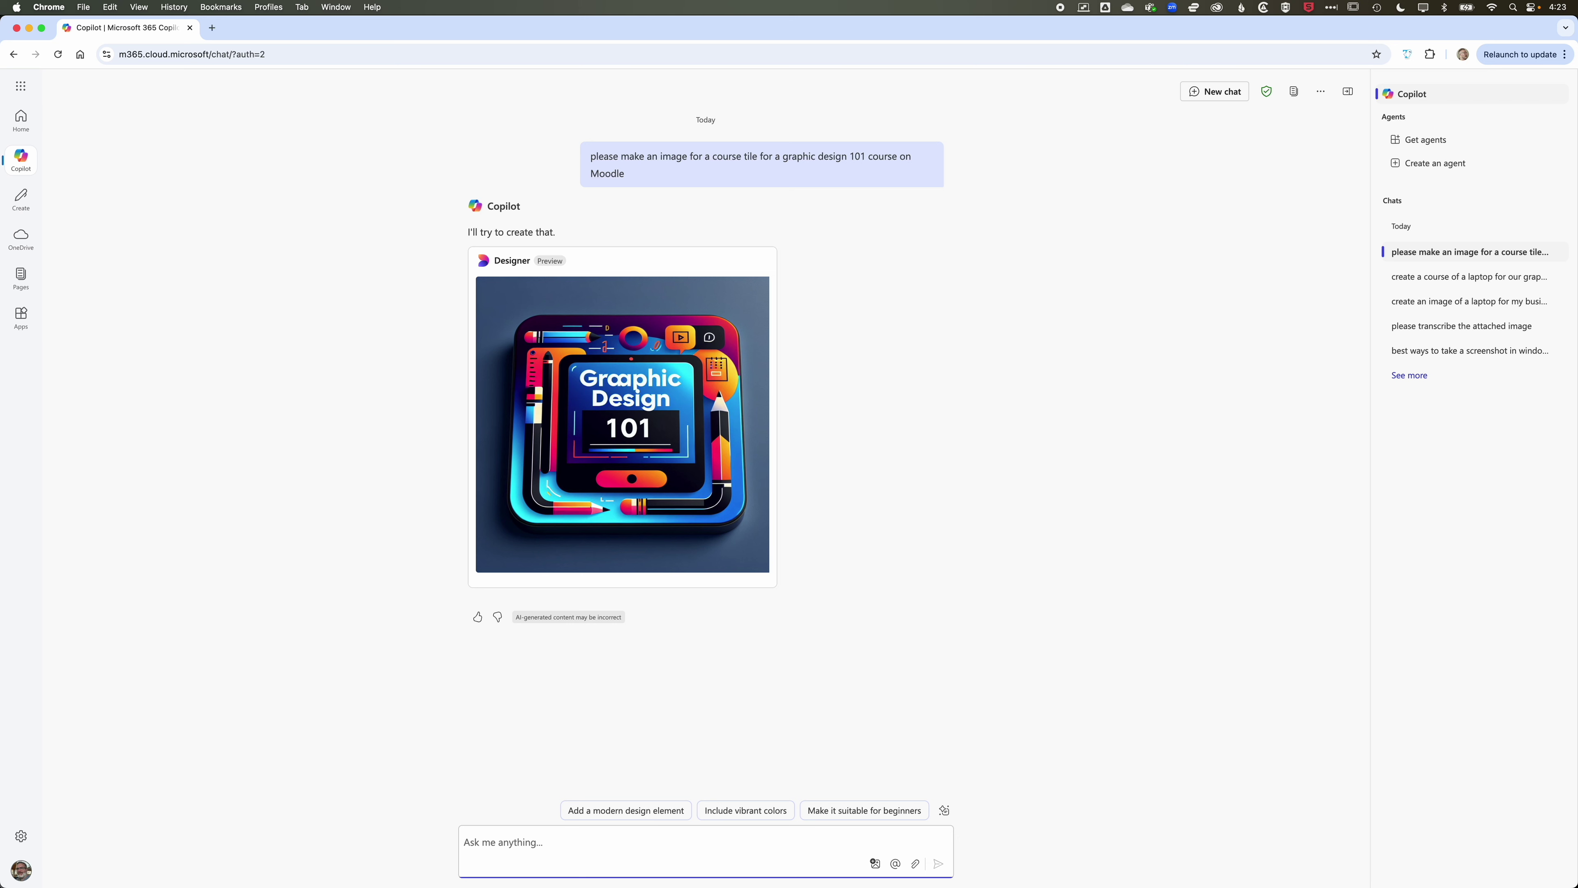
Refine the image with "please adjust this to include a laptop and fix the type" and "lose the text but keep the laptop and graphics".
type("please adjust this to include a laptop and fix the type")
key("Return")
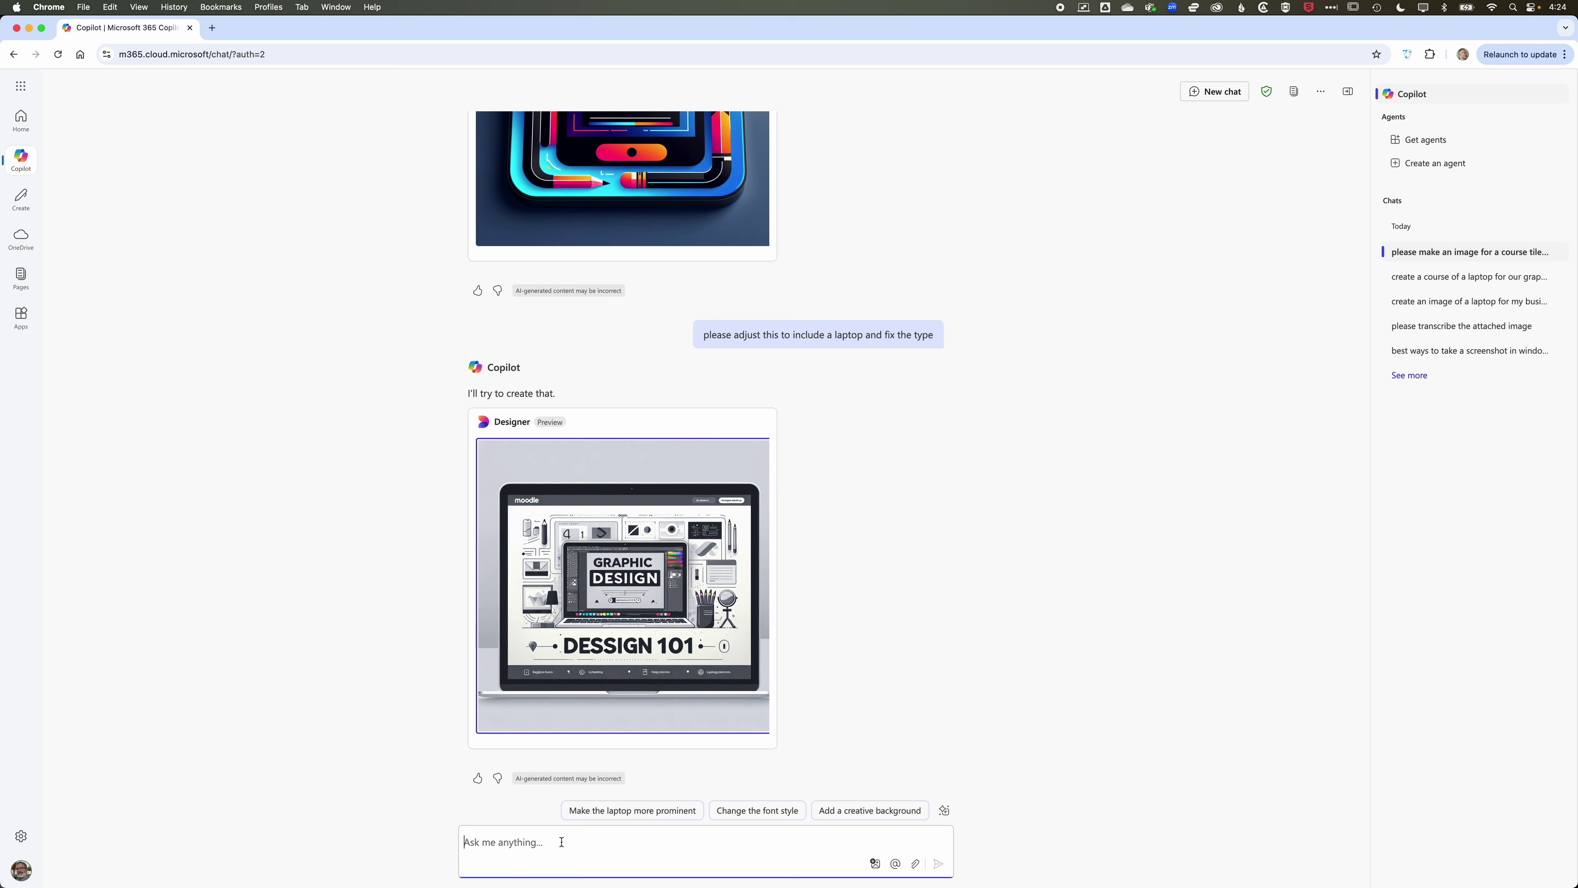
type("lose the text but keep the laptop and graphics")
key("Return")
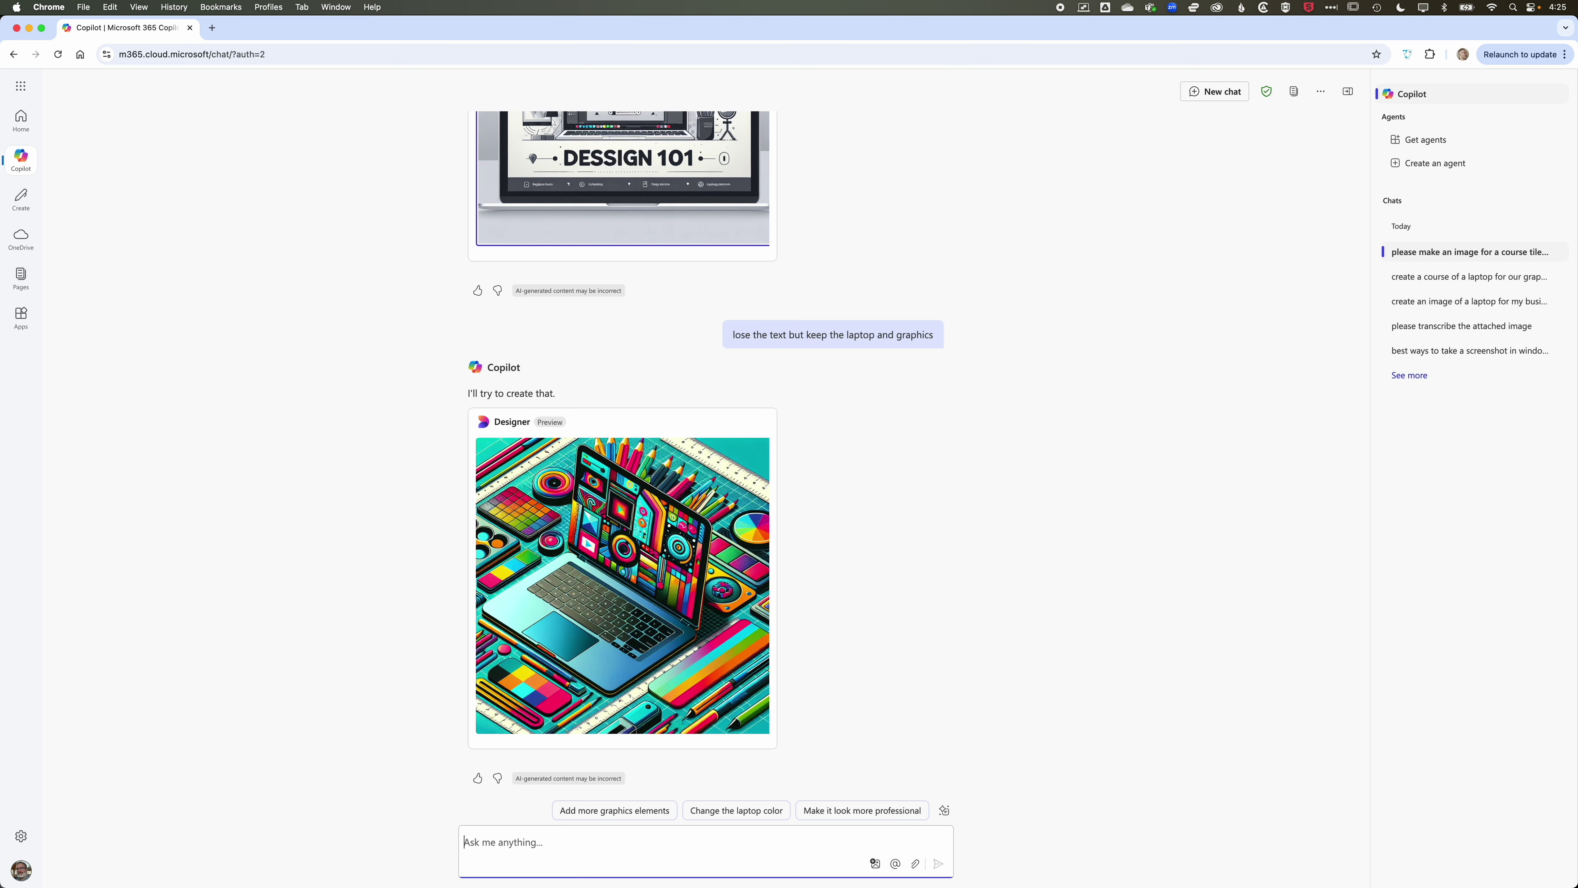
left_click(890, 494)
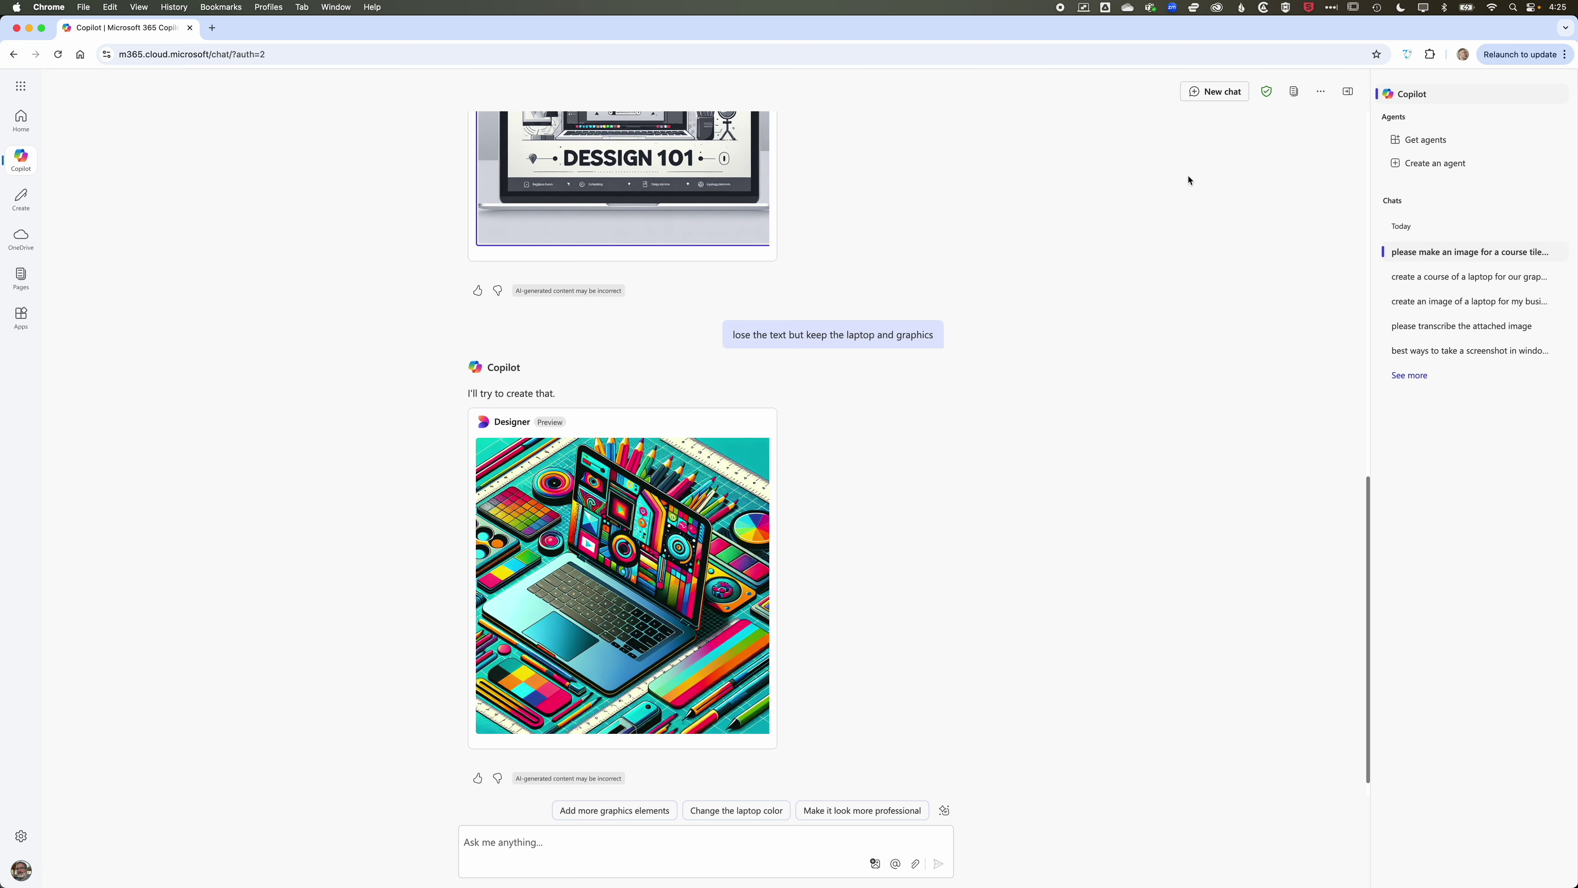
In a new chat, send "please create a version of the game pong in p5.js".
left_click(1218, 97)
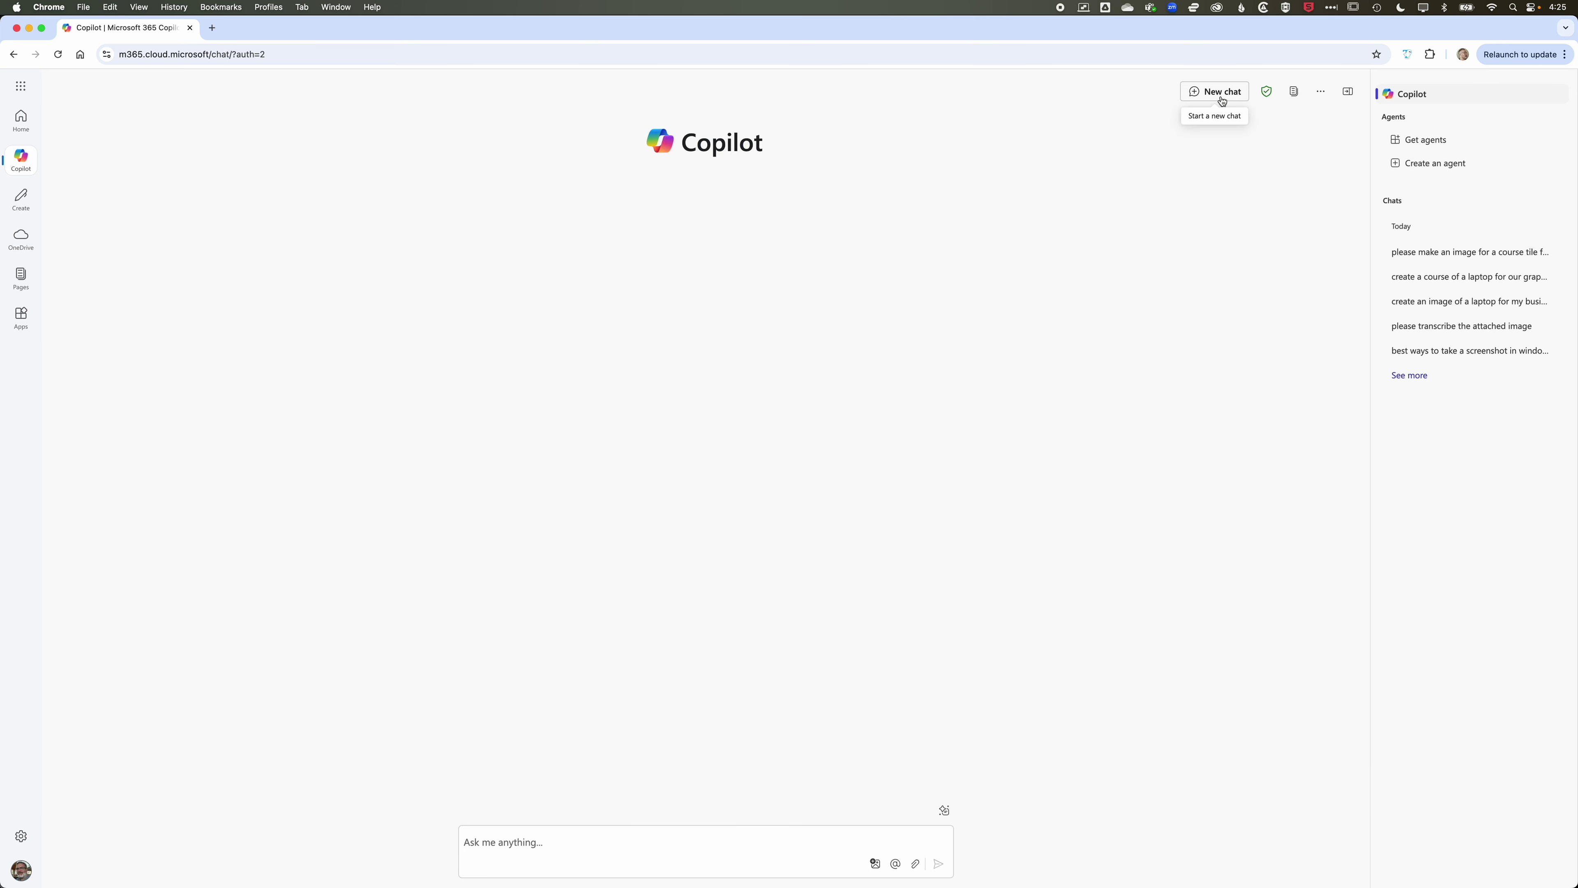
left_click(568, 836)
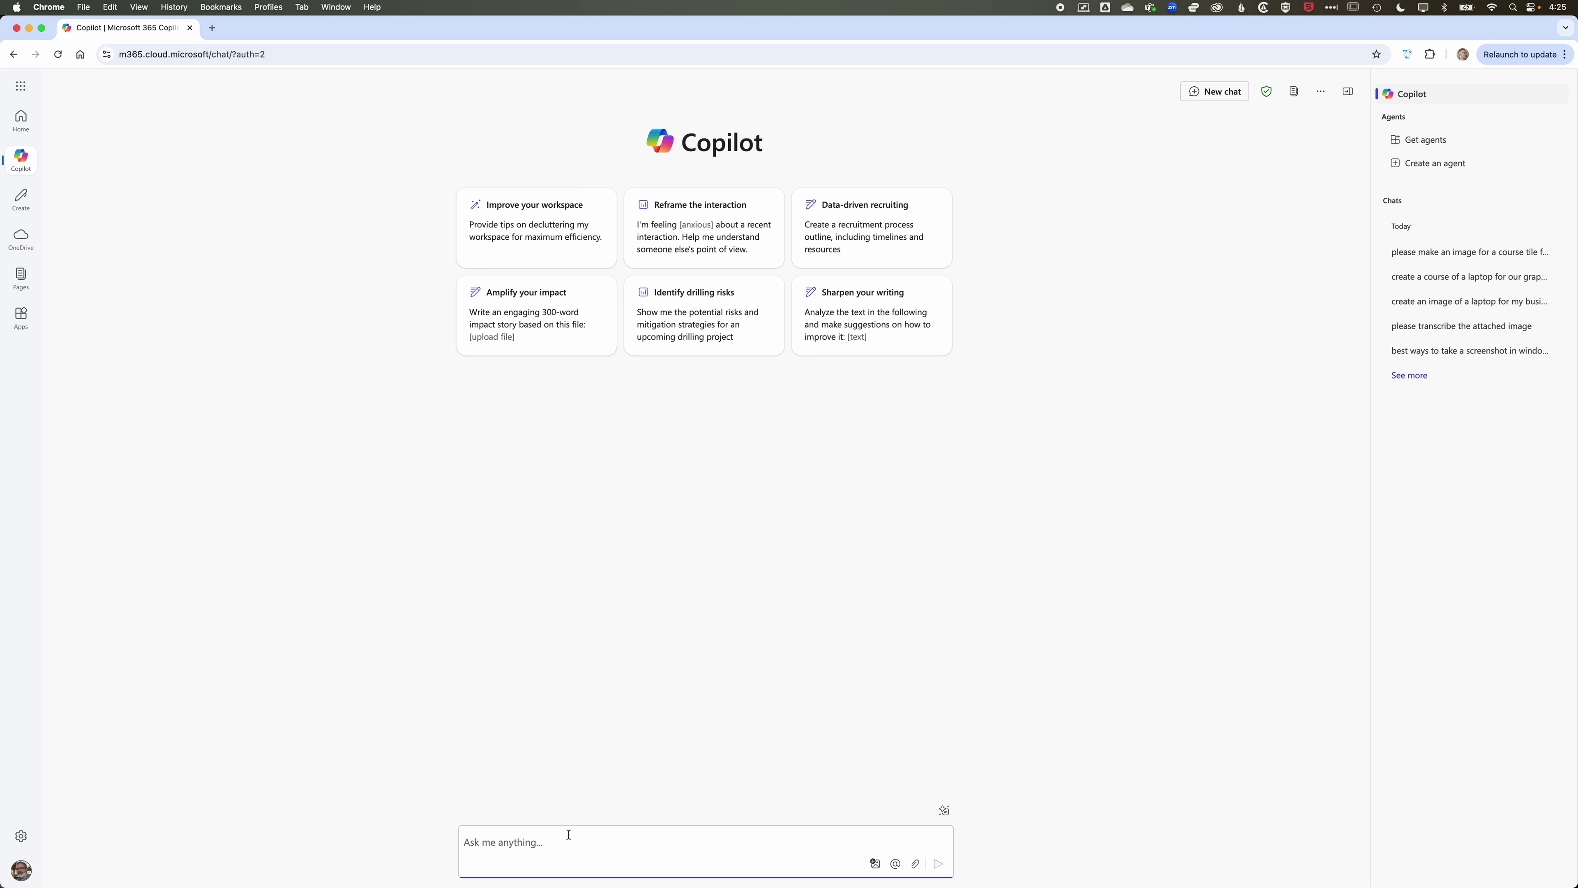
type("please create a version of the game pong in p5.js")
key("Return")
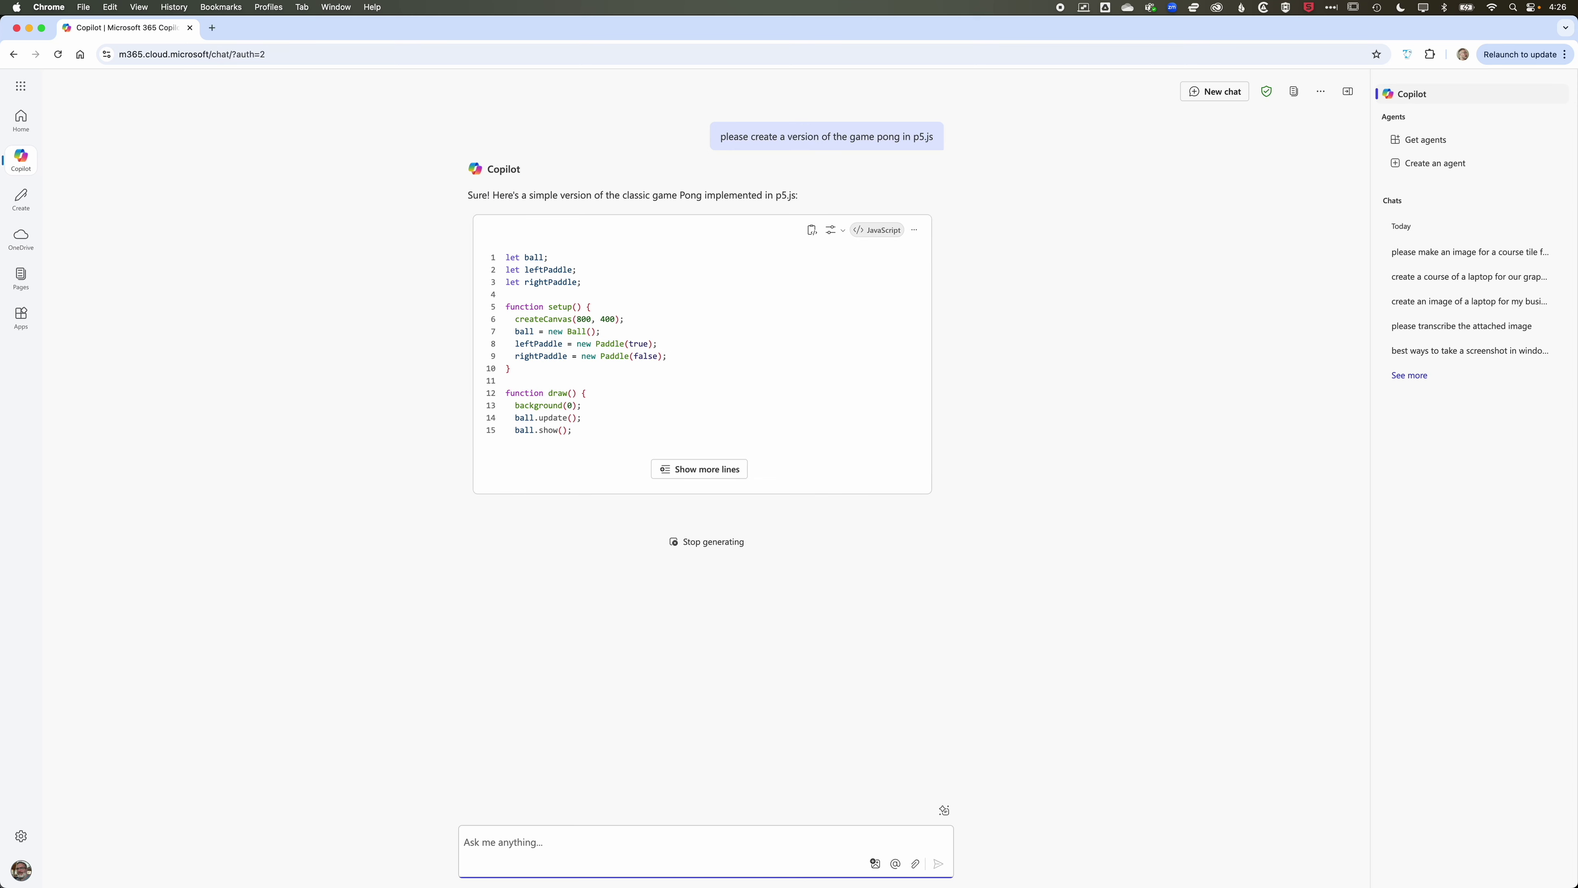
Expand the generated Pong code to its full length and copy it.
left_click(684, 471)
scroll(883, 329, "up", 15)
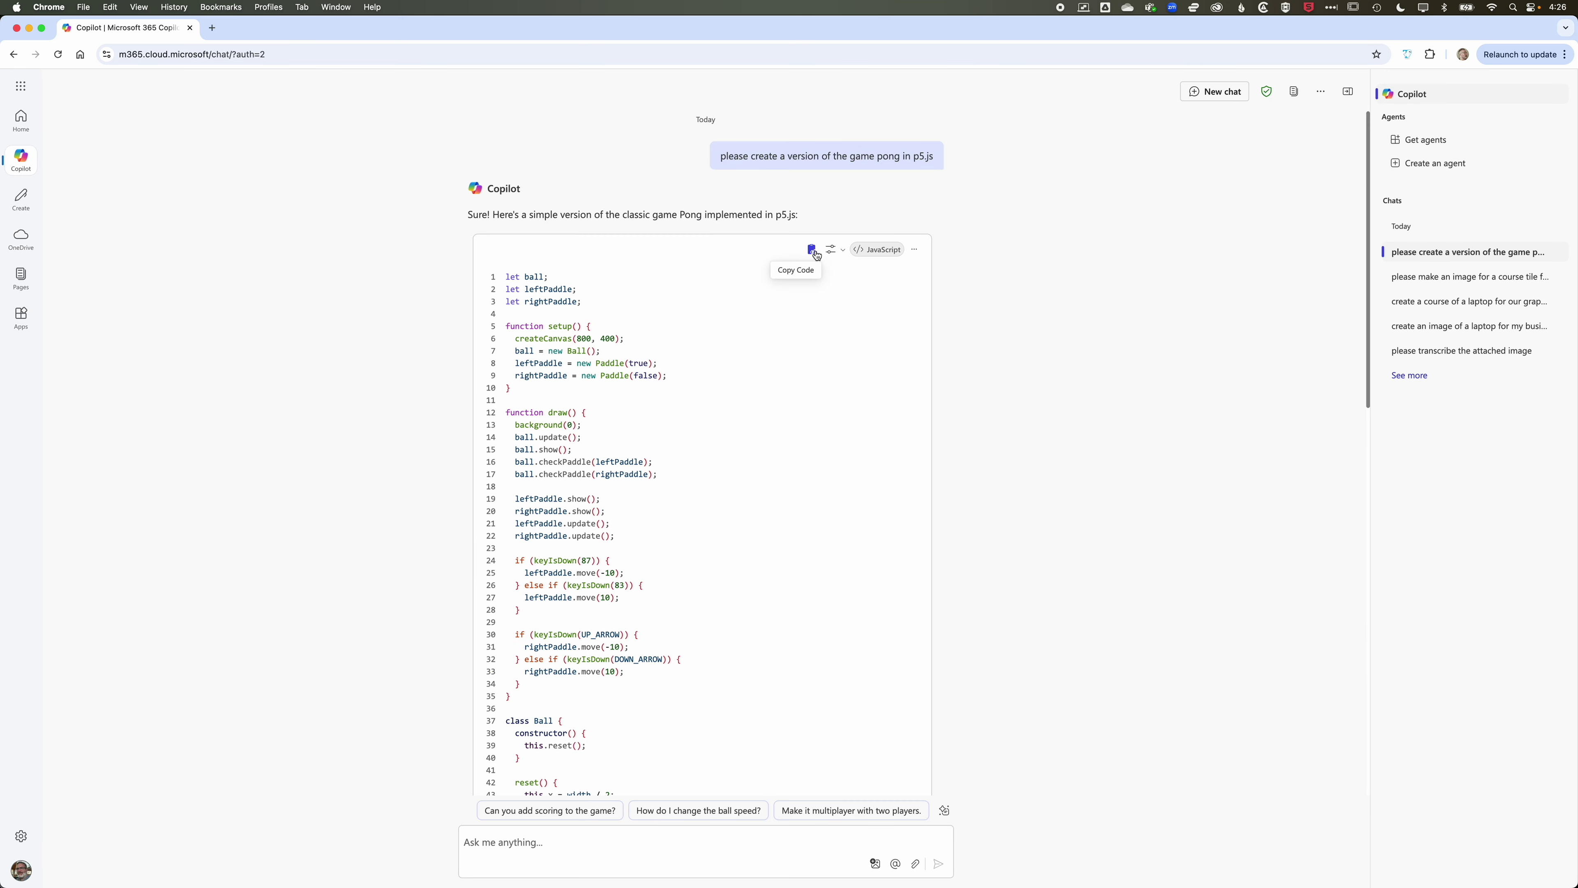
left_click(817, 255)
Search for "p5.js editor" in a new browser tab and open the p5.js Web Editor.
key("super+t")
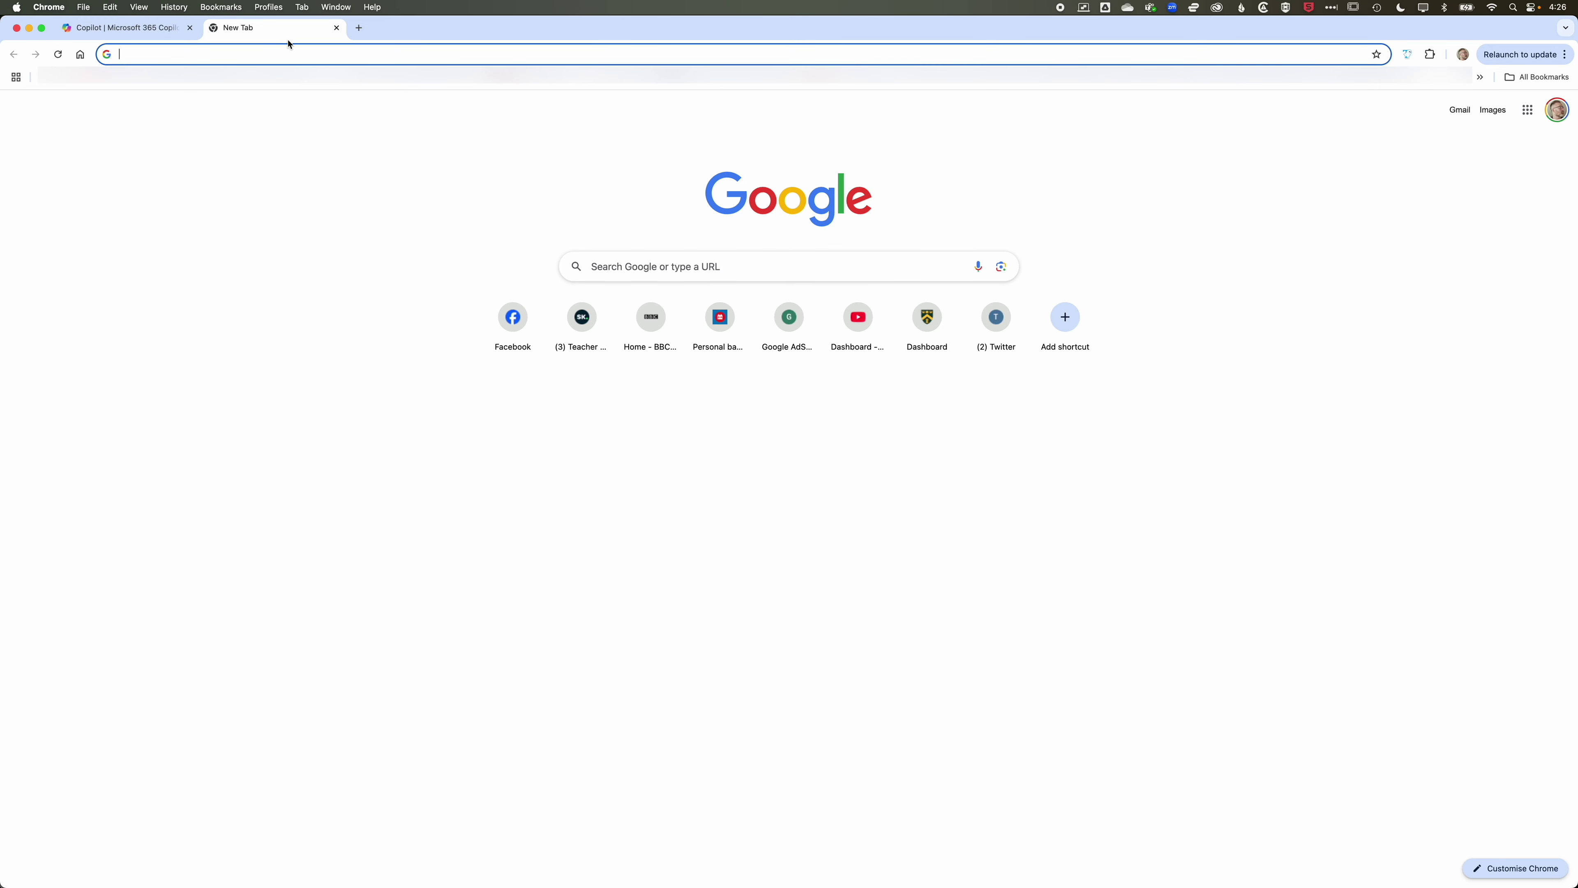
type("p5.js")
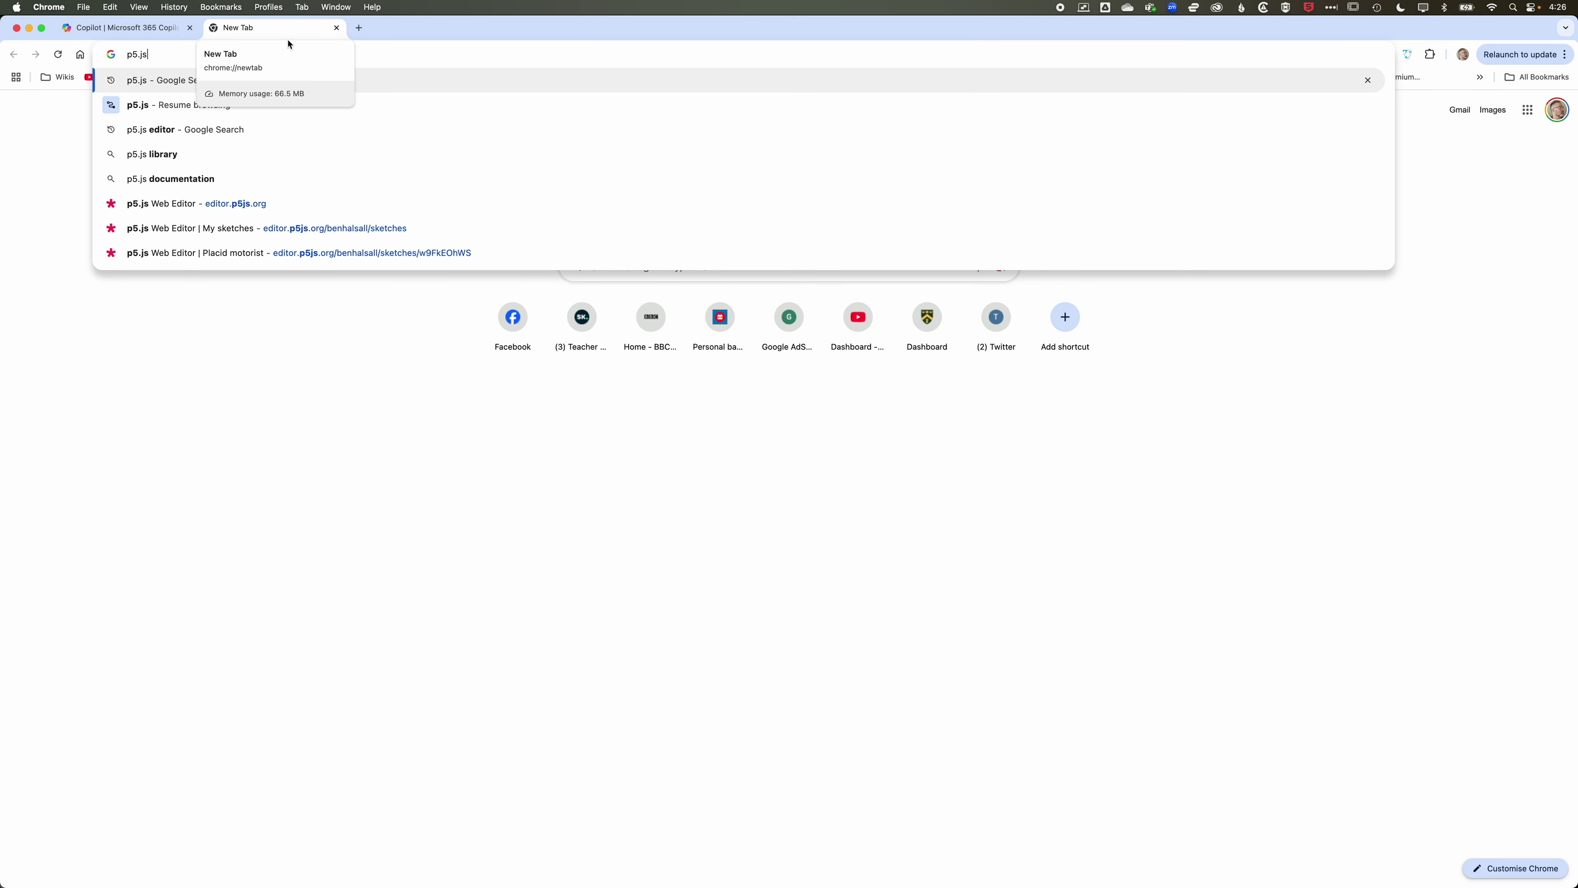
key("Down")
key("Down")
key("Return")
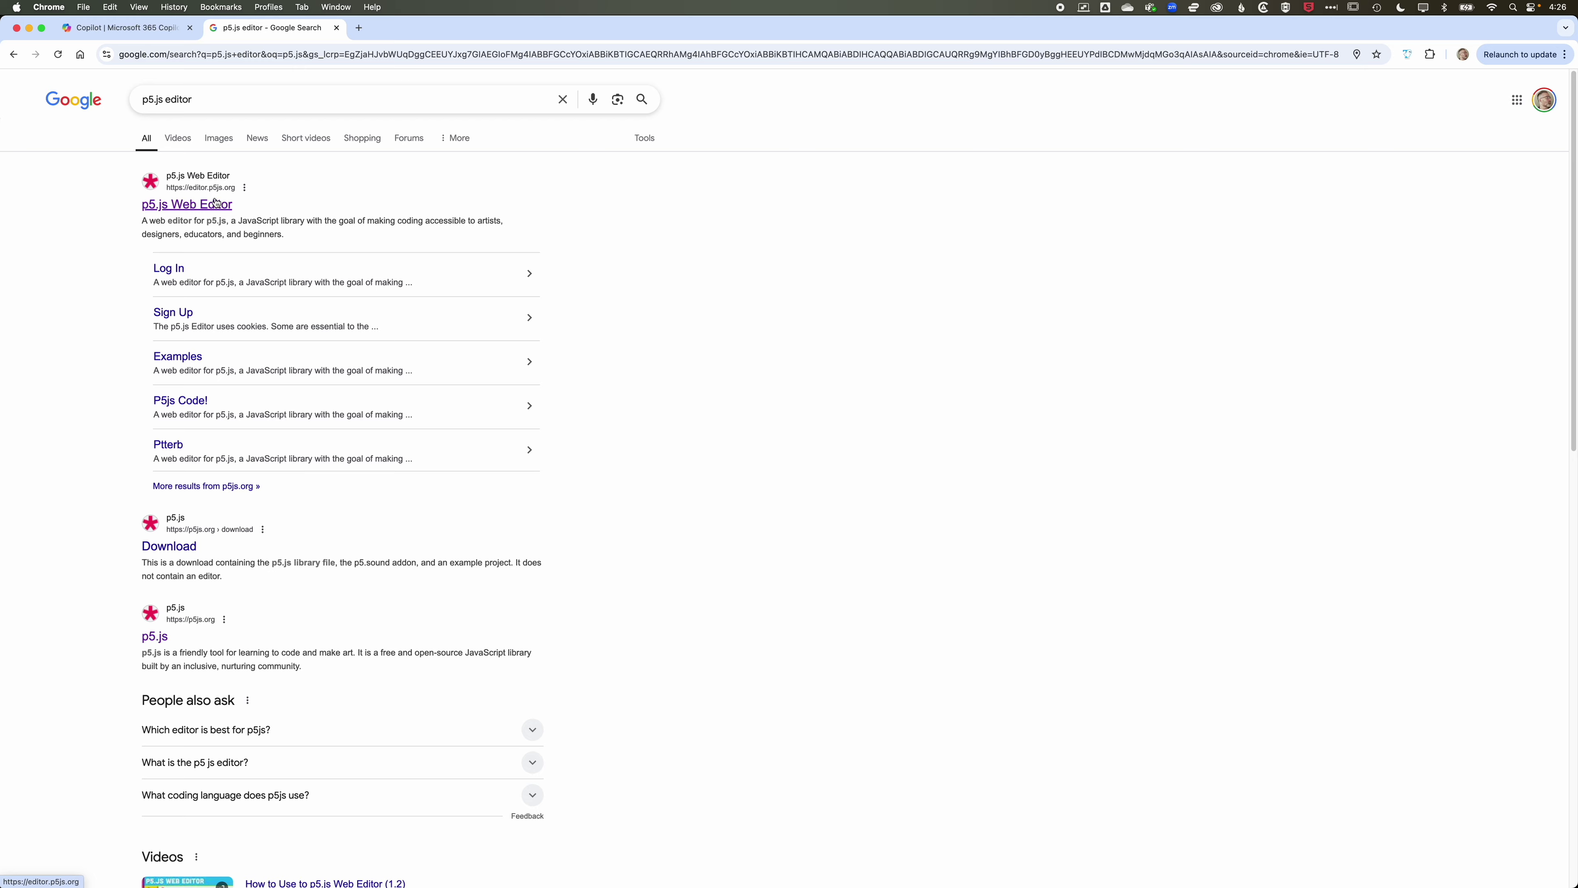
left_click(216, 203)
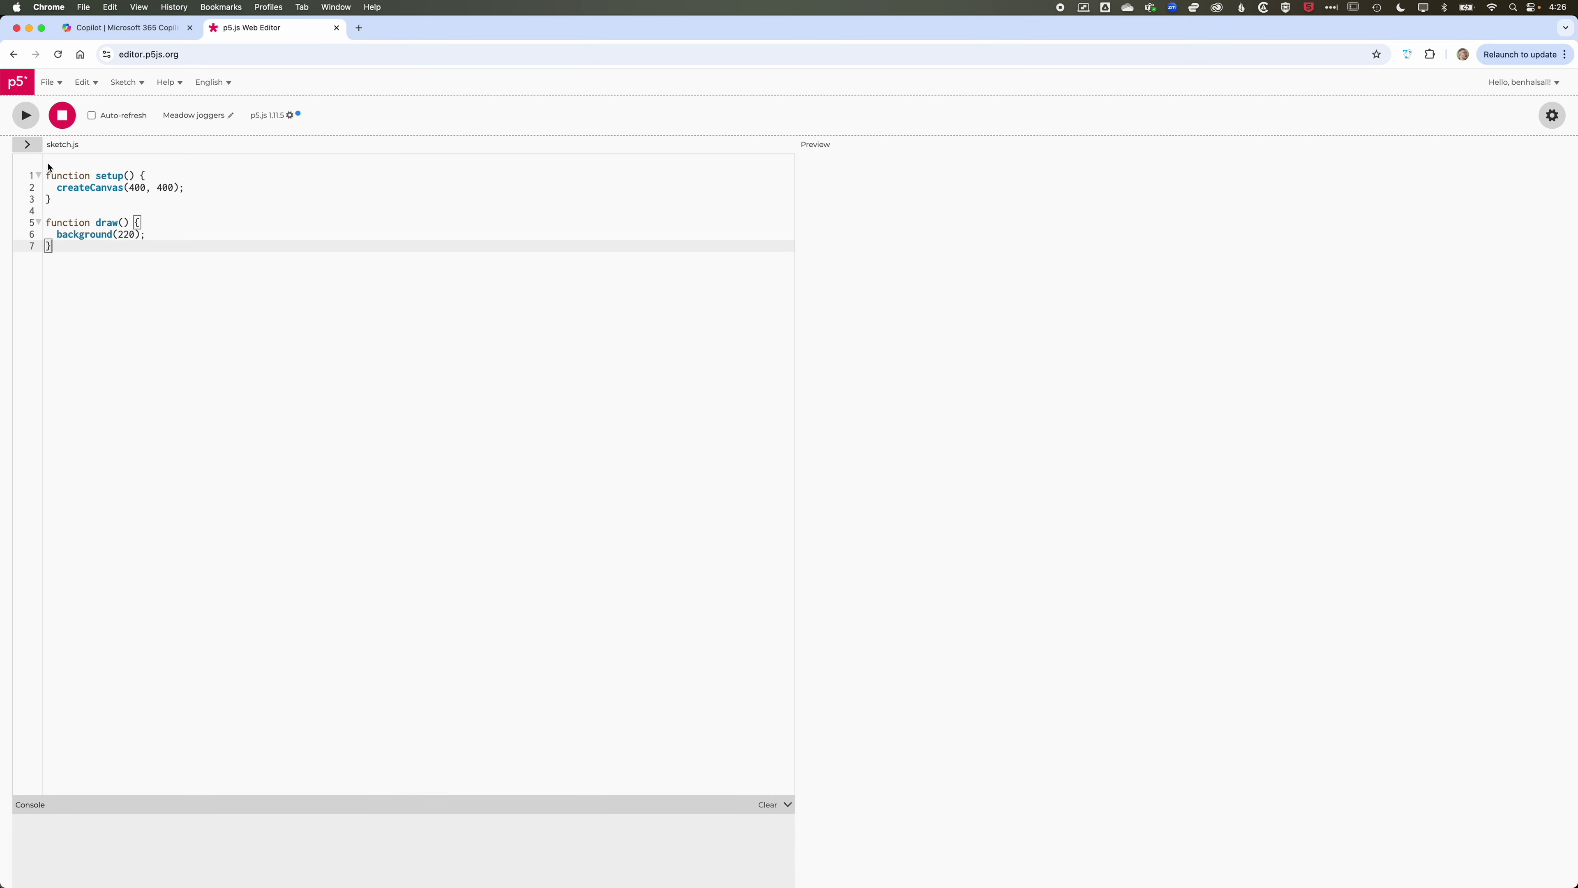
Replace the entire default code in sketch.js with the copied Pong code.
left_click(50, 168)
left_click_drag(50, 167, 132, 343)
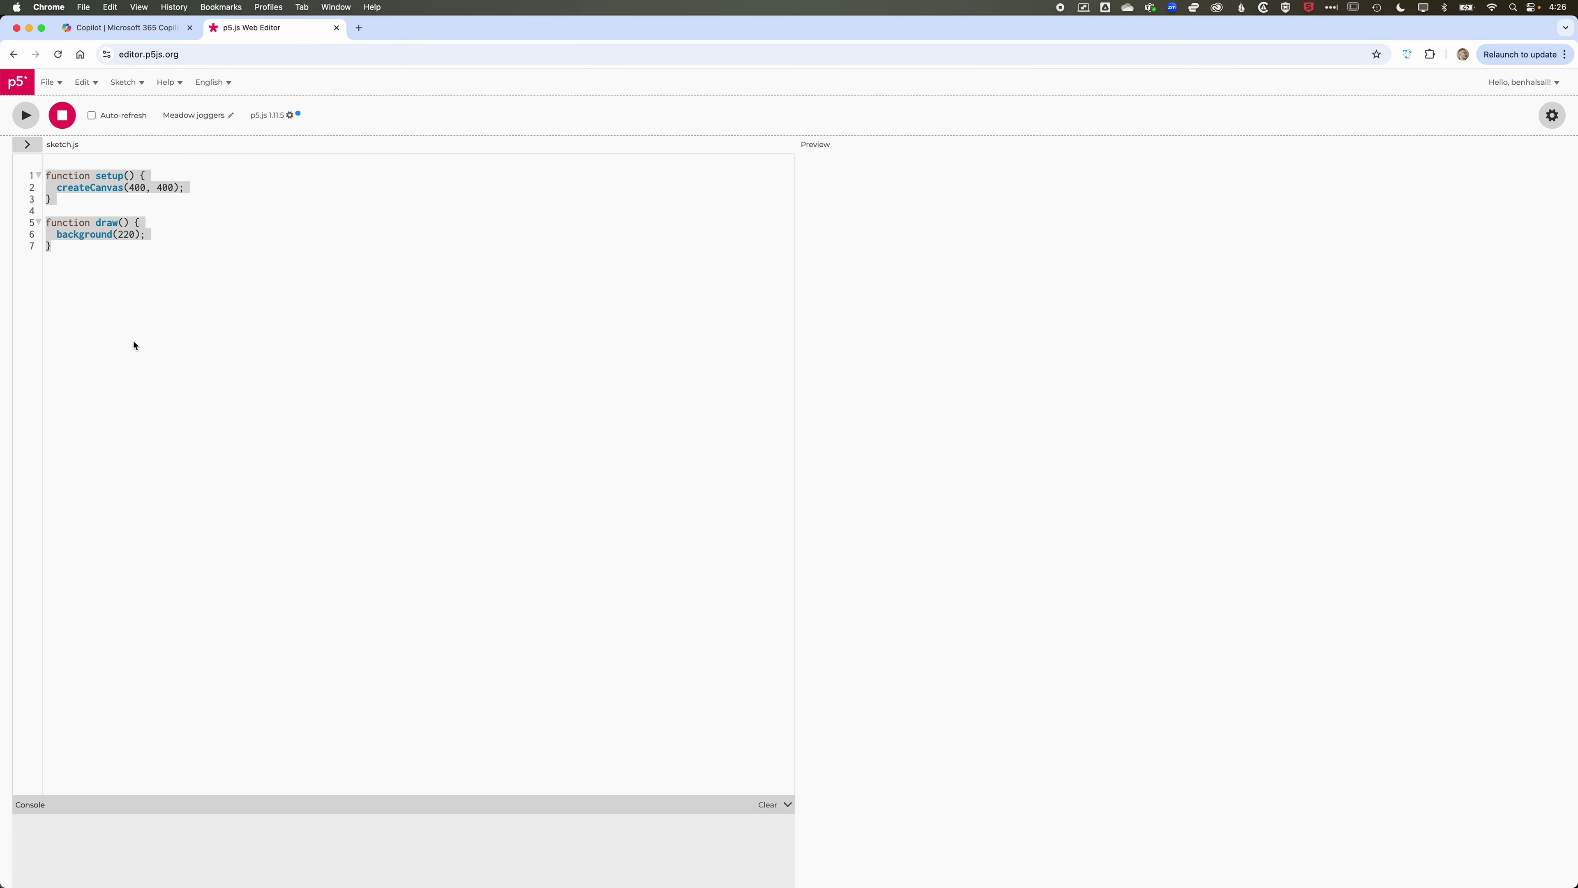
key("super+v")
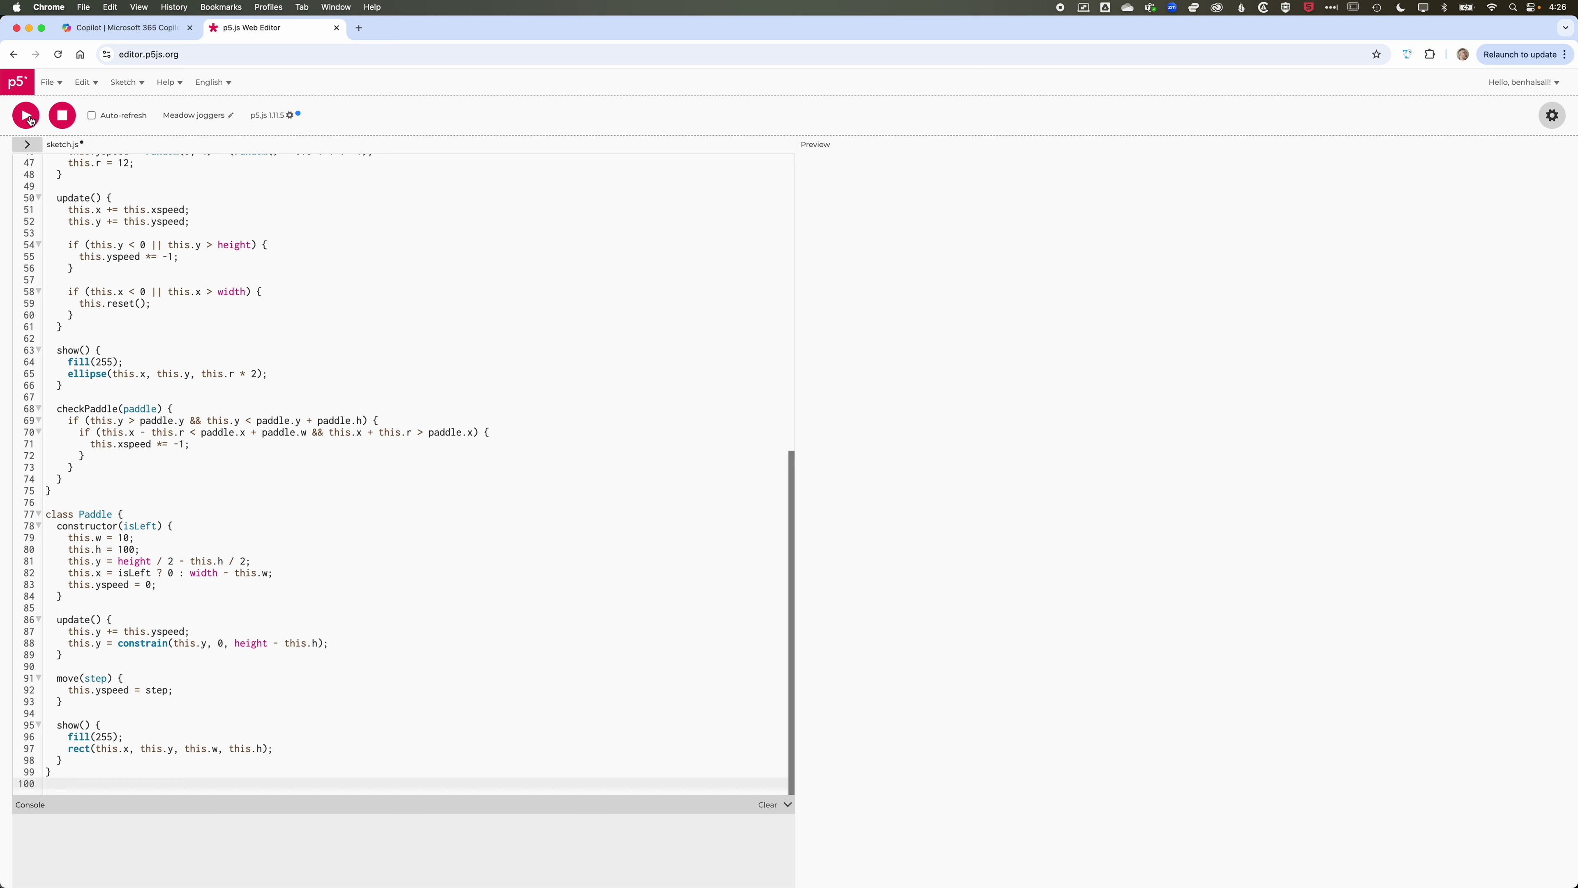
Run the Pong sketch and play-test it by moving the right and left paddles up and down.
left_click(30, 118)
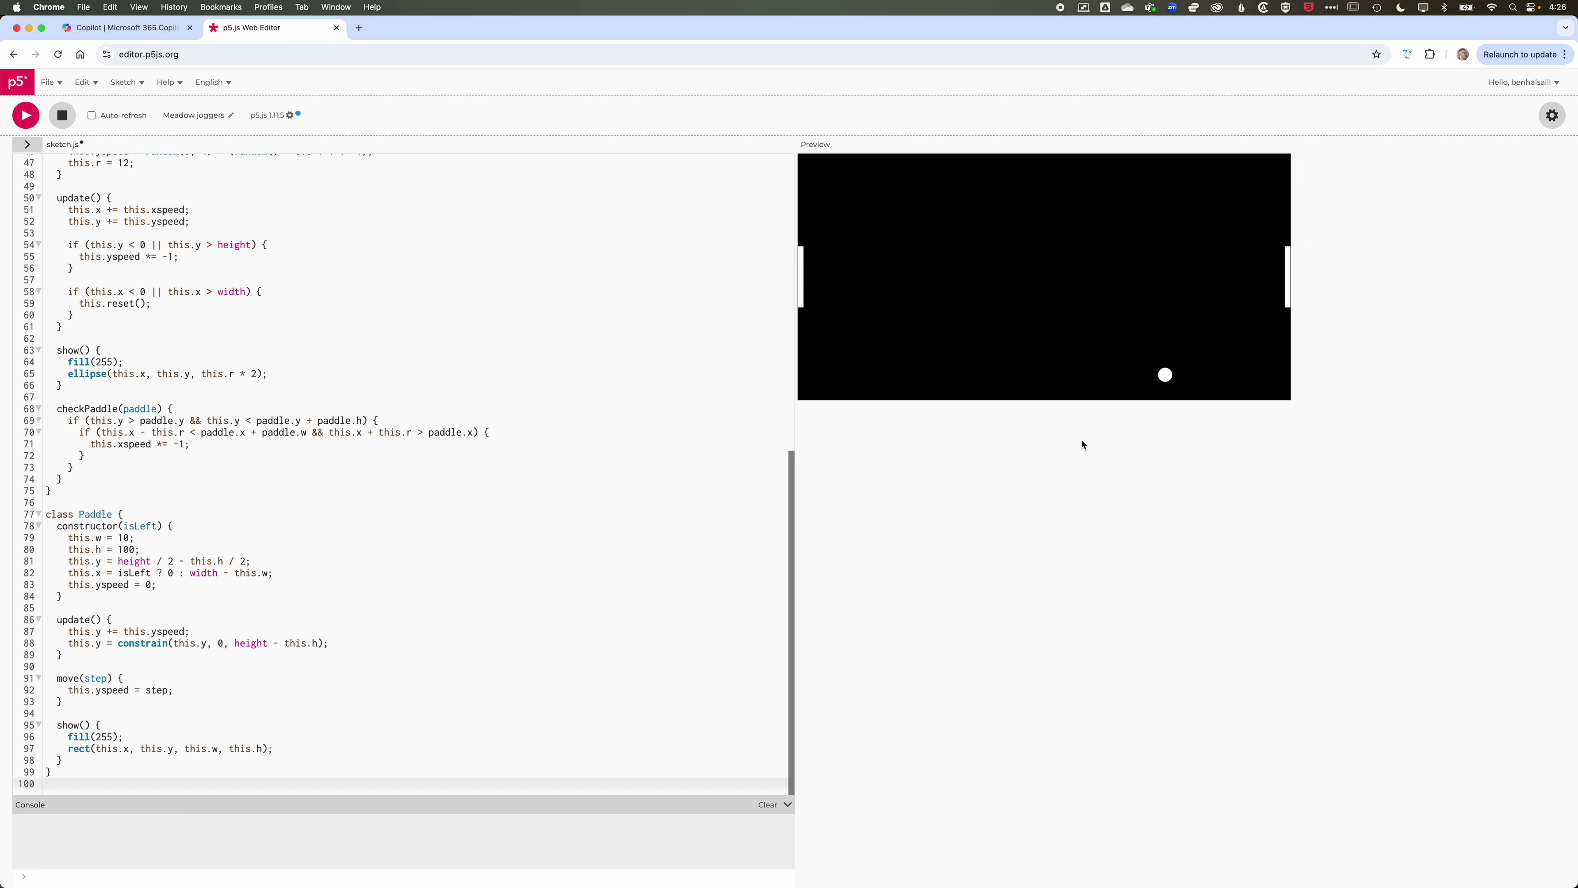
key("Up")
key("Down")
key("Up")
key("Down")
key("Down")
key("Up")
key("w")
key("s")
key("w")
key("s")
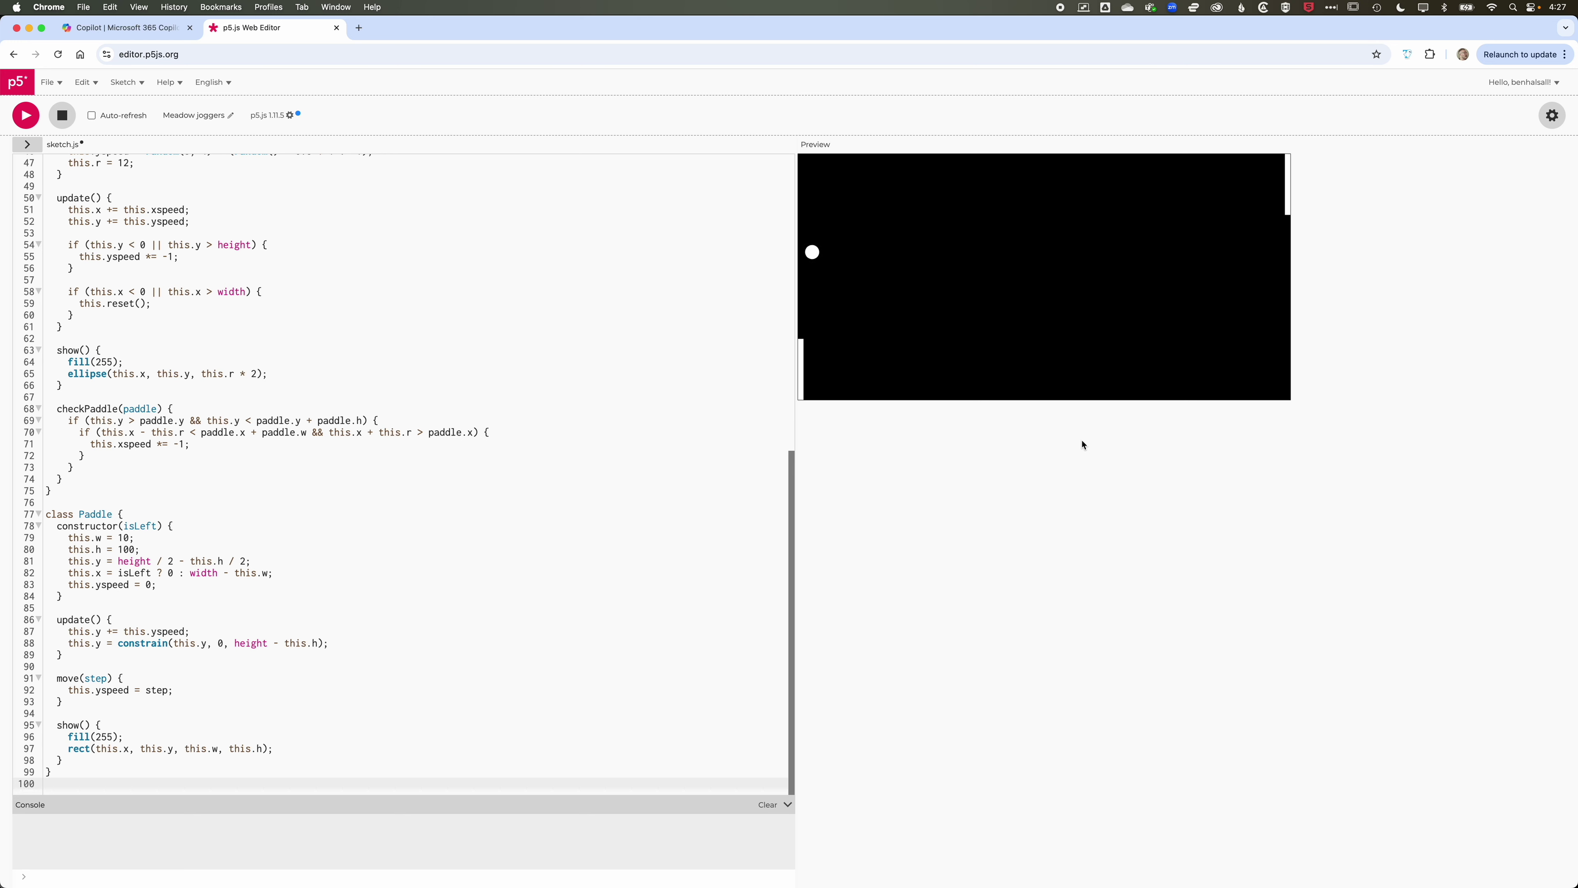
key("w")
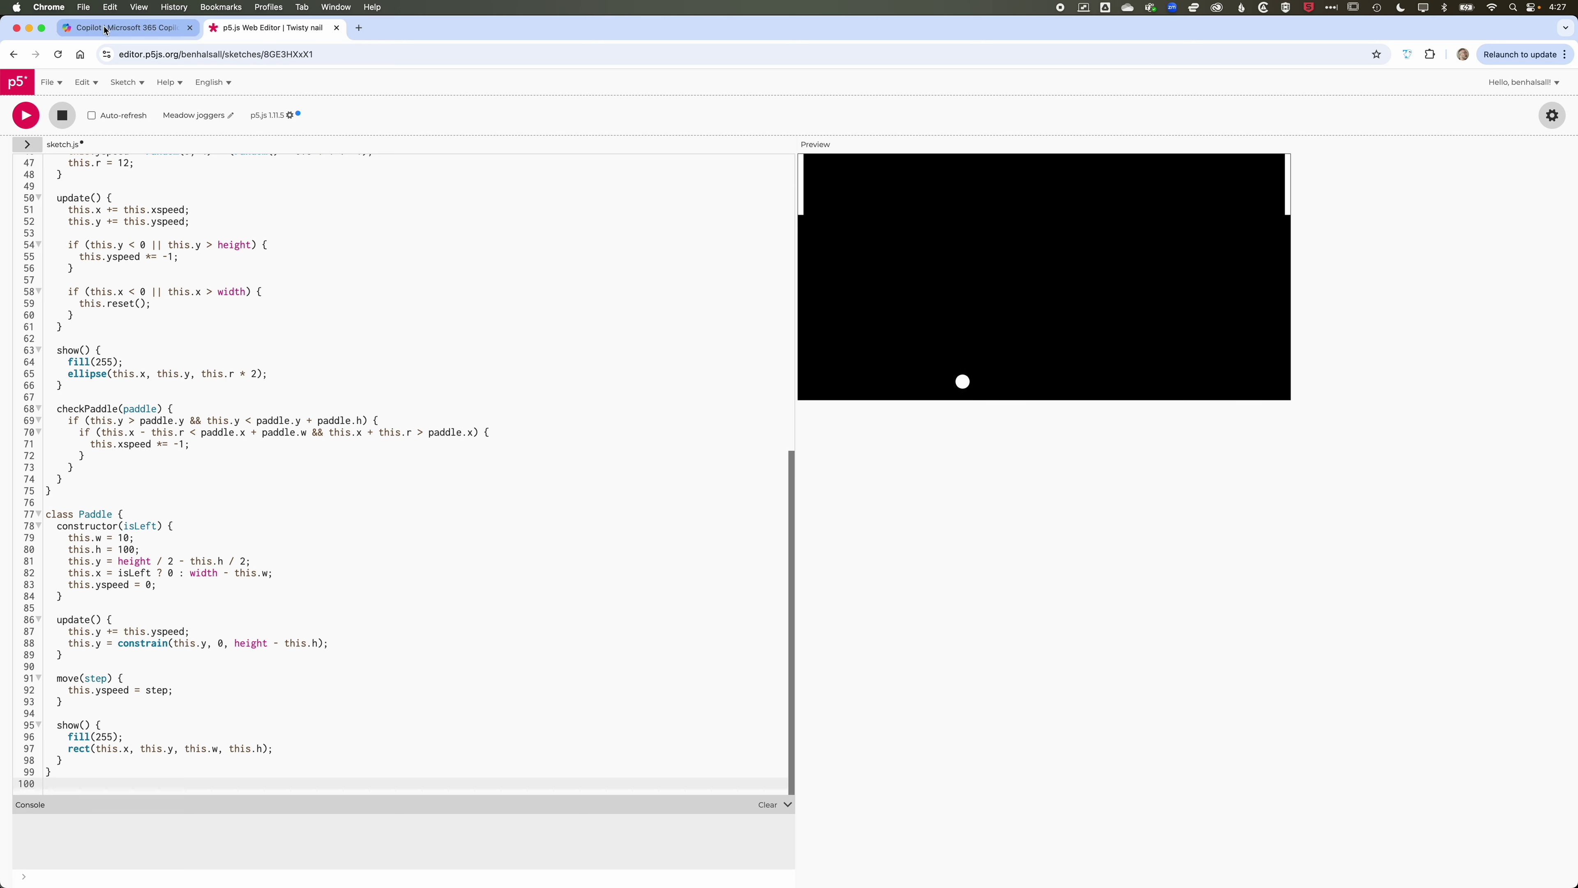
In Copilot, open the earlier chat "create a pong style game that scores..." from the full chat history and copy the randomised-opponent code.
left_click(105, 30)
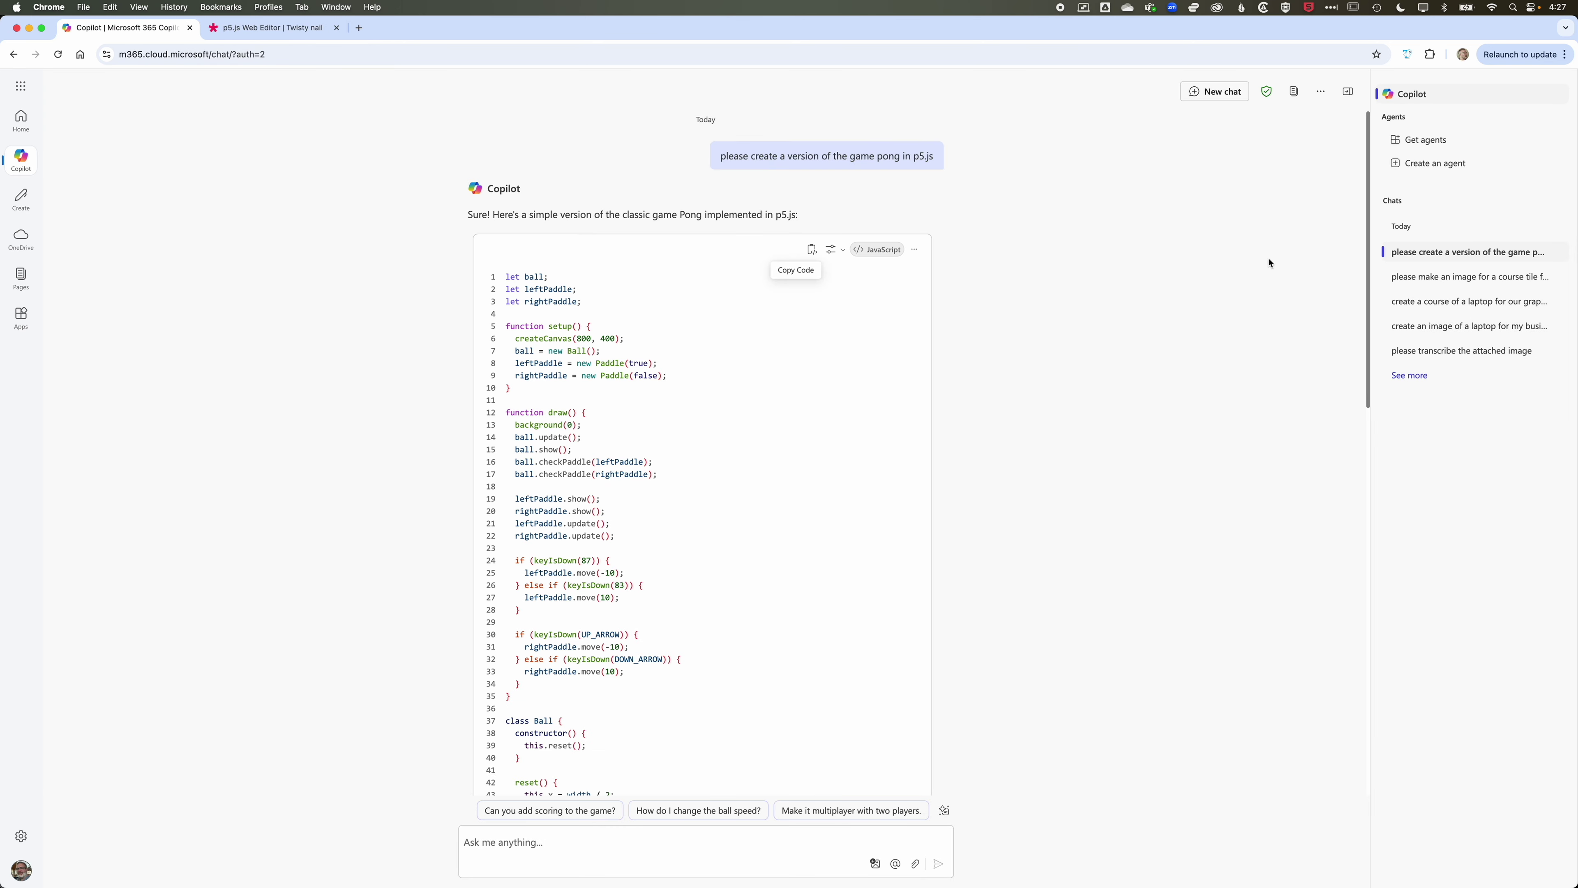
left_click(1409, 375)
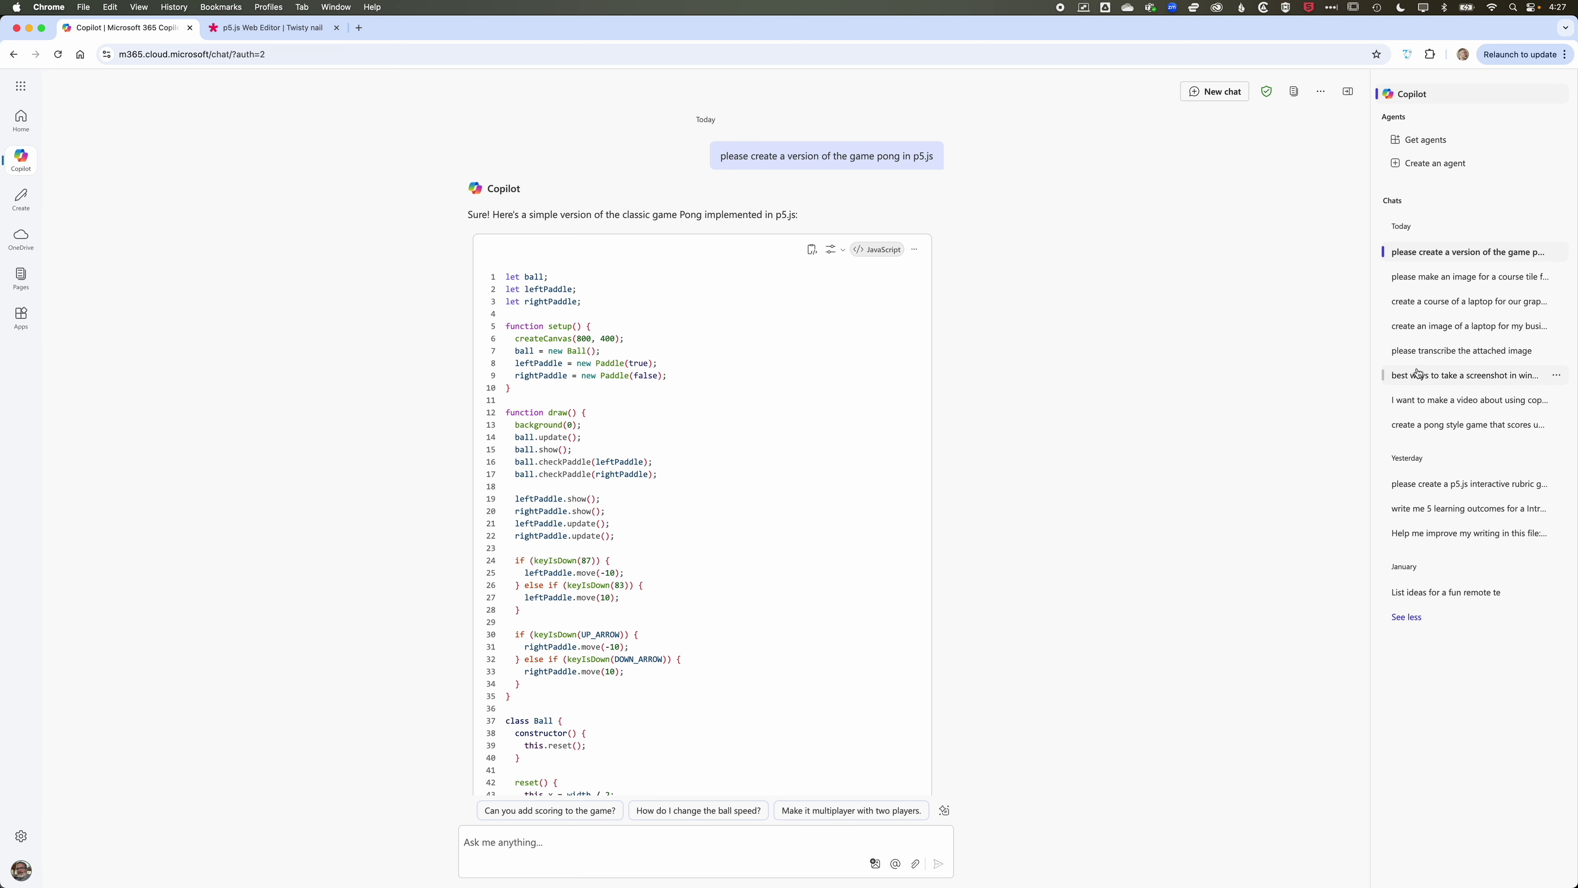
left_click(1420, 425)
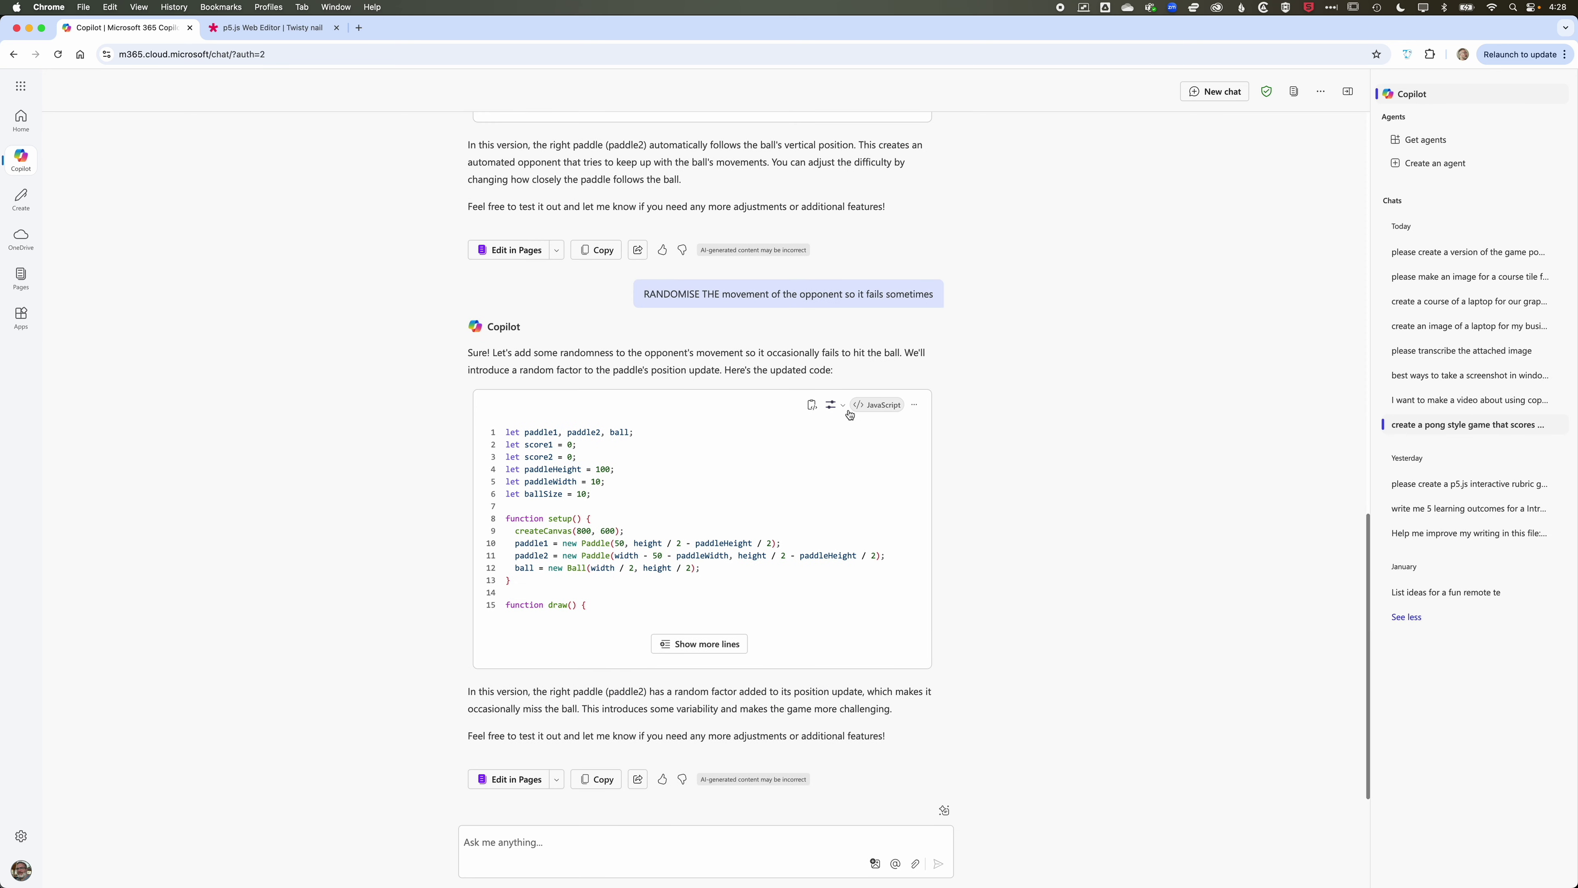
left_click(812, 404)
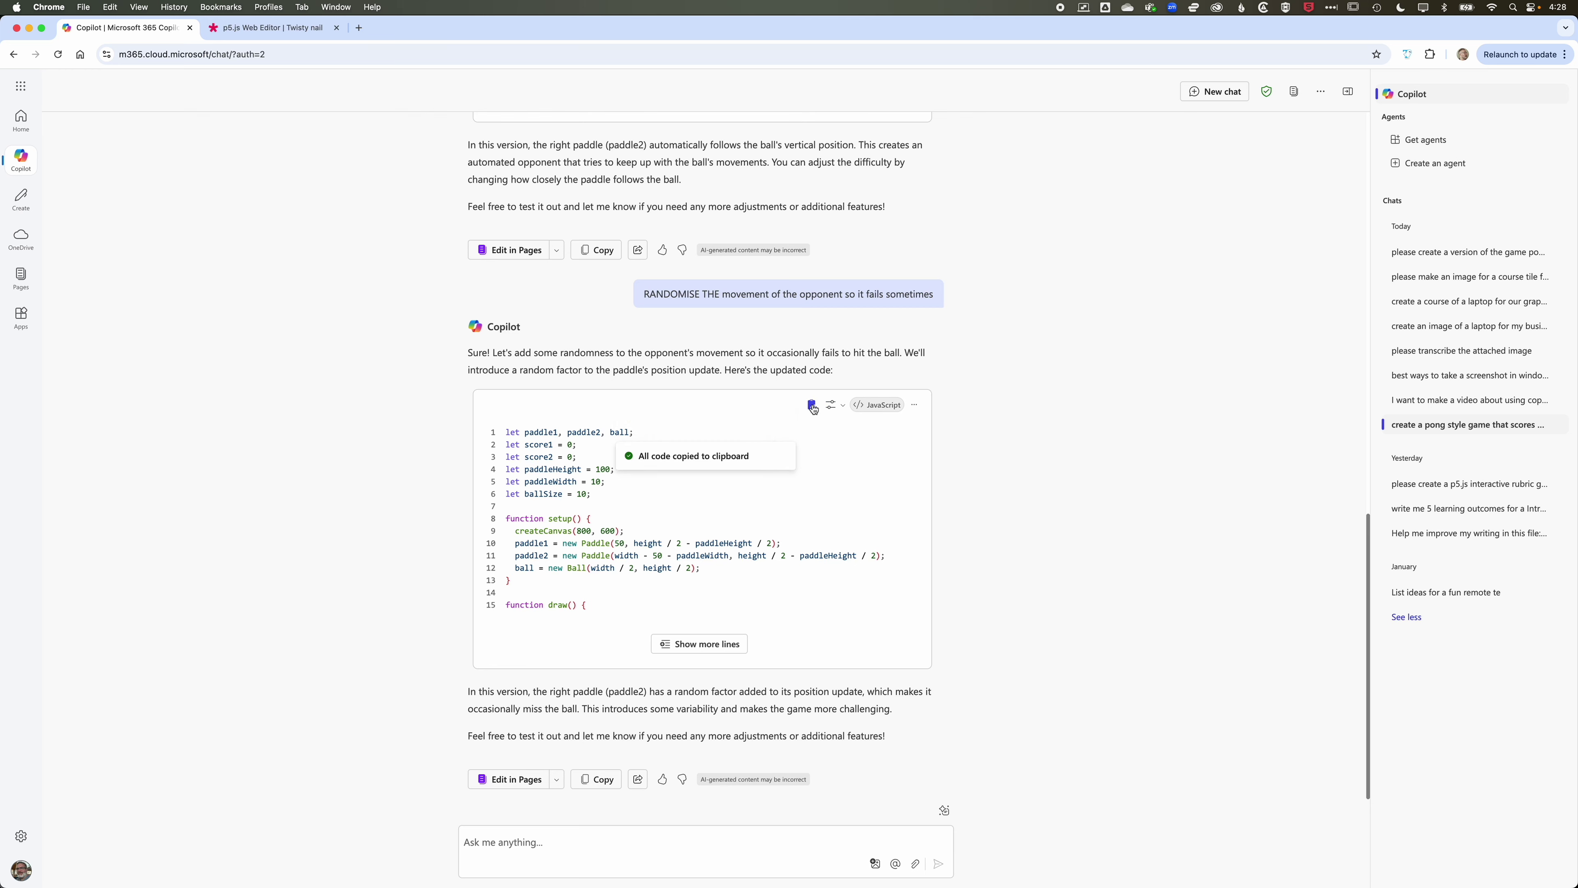
Switch to the p5.js Web Editor and replace the entire code in sketch.js with the copied randomised-opponent code.
left_click(267, 27)
left_click(363, 310)
key("super+a")
key("super+v")
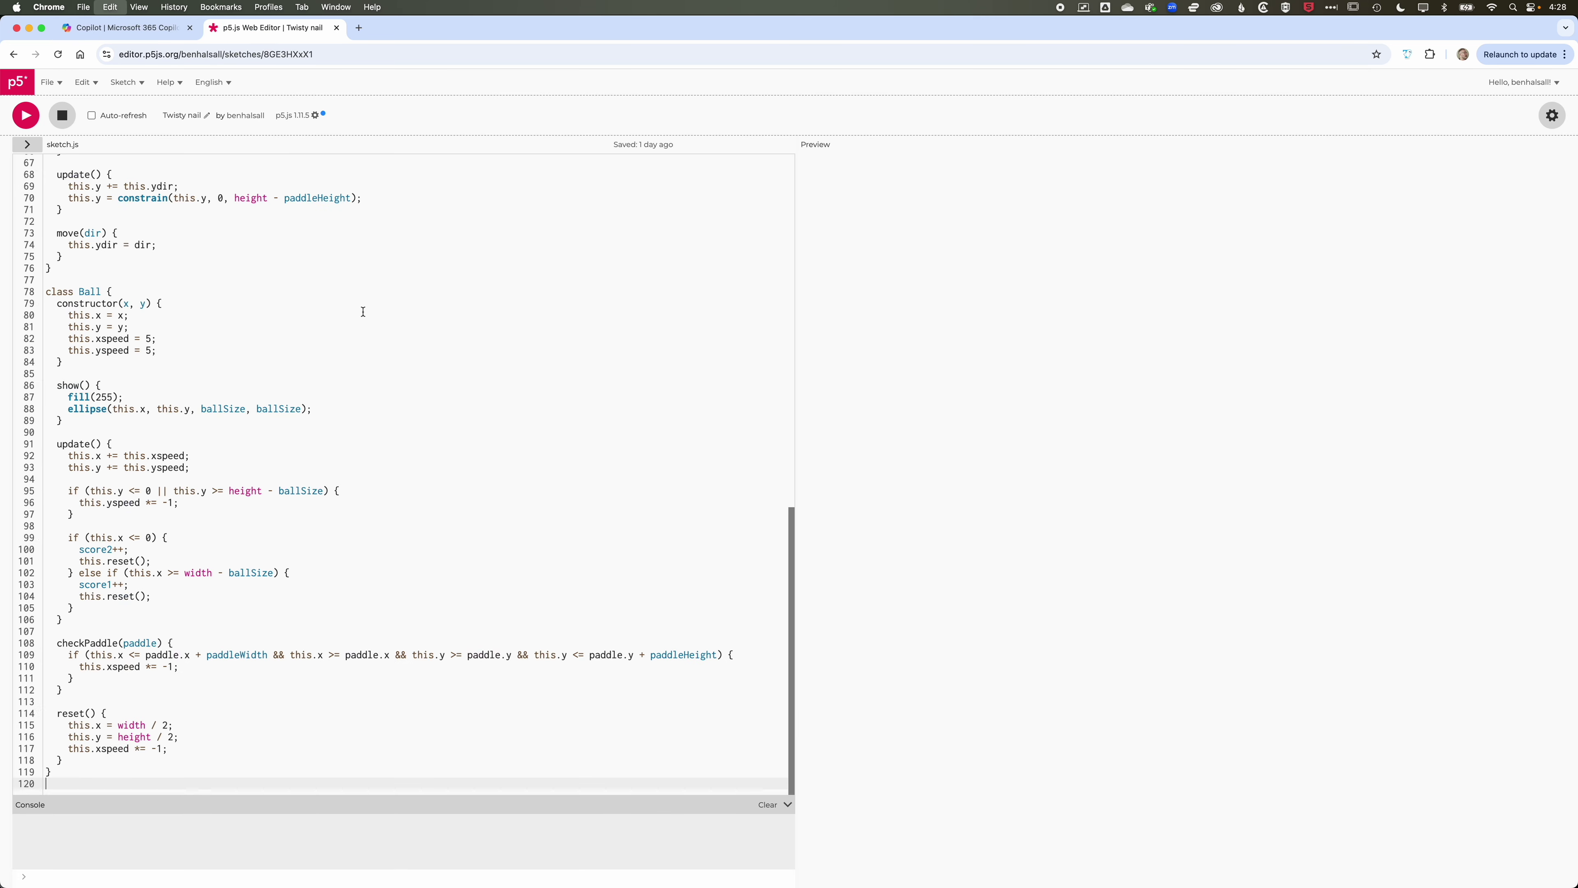
Run the scoring Pong sketch in the preview and save it.
key("super+Return")
key("super+s")
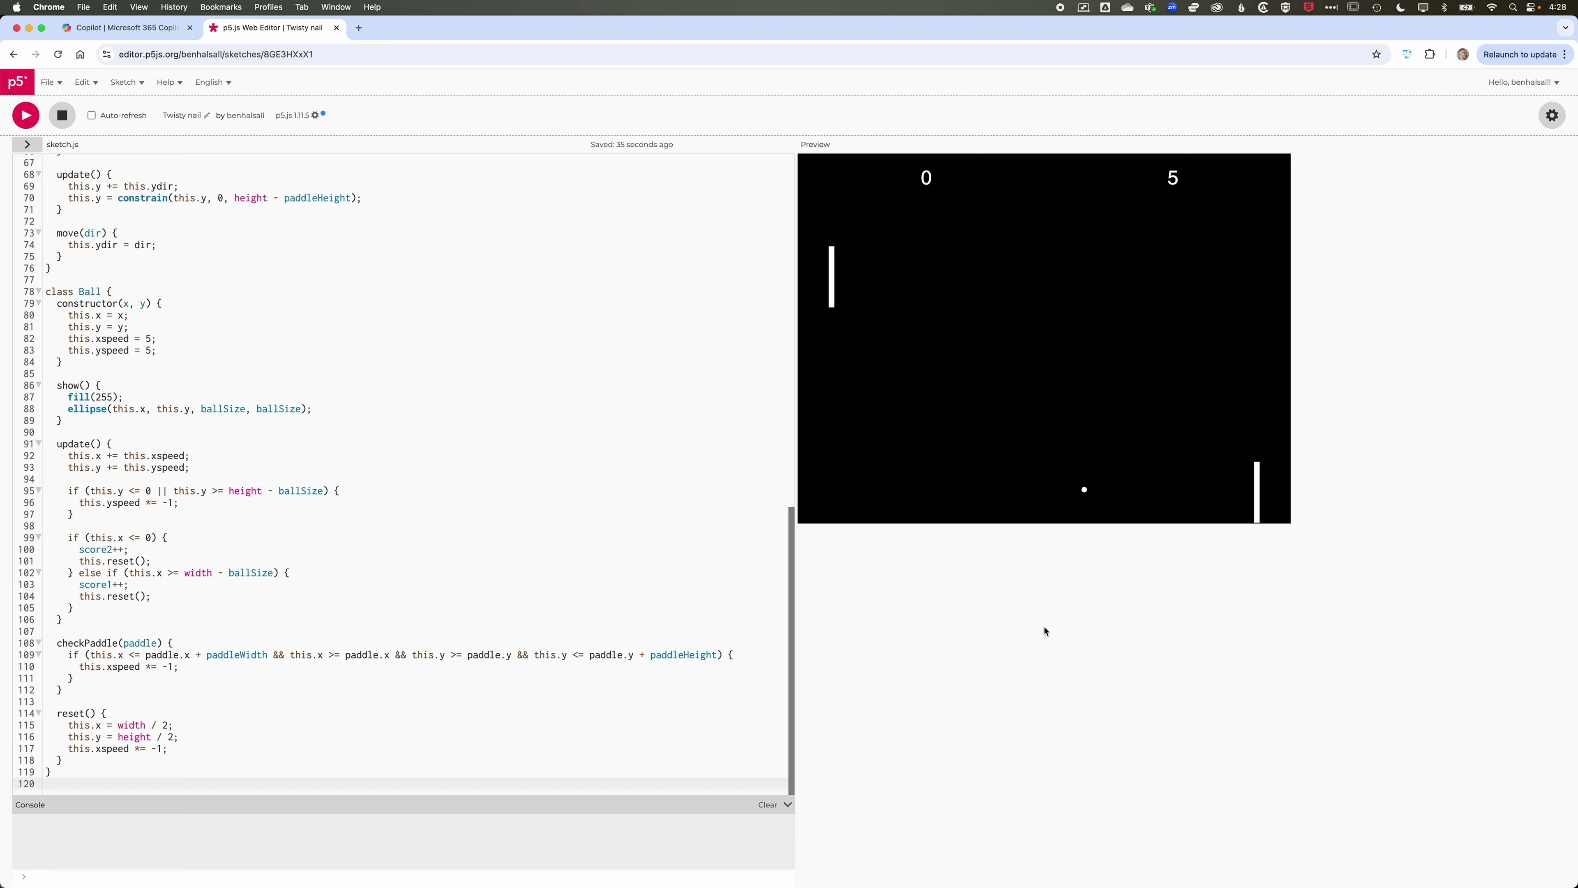
Switch back to the Microsoft 365 Copilot chat containing the randomised-opponent Pong code.
left_click(121, 27)
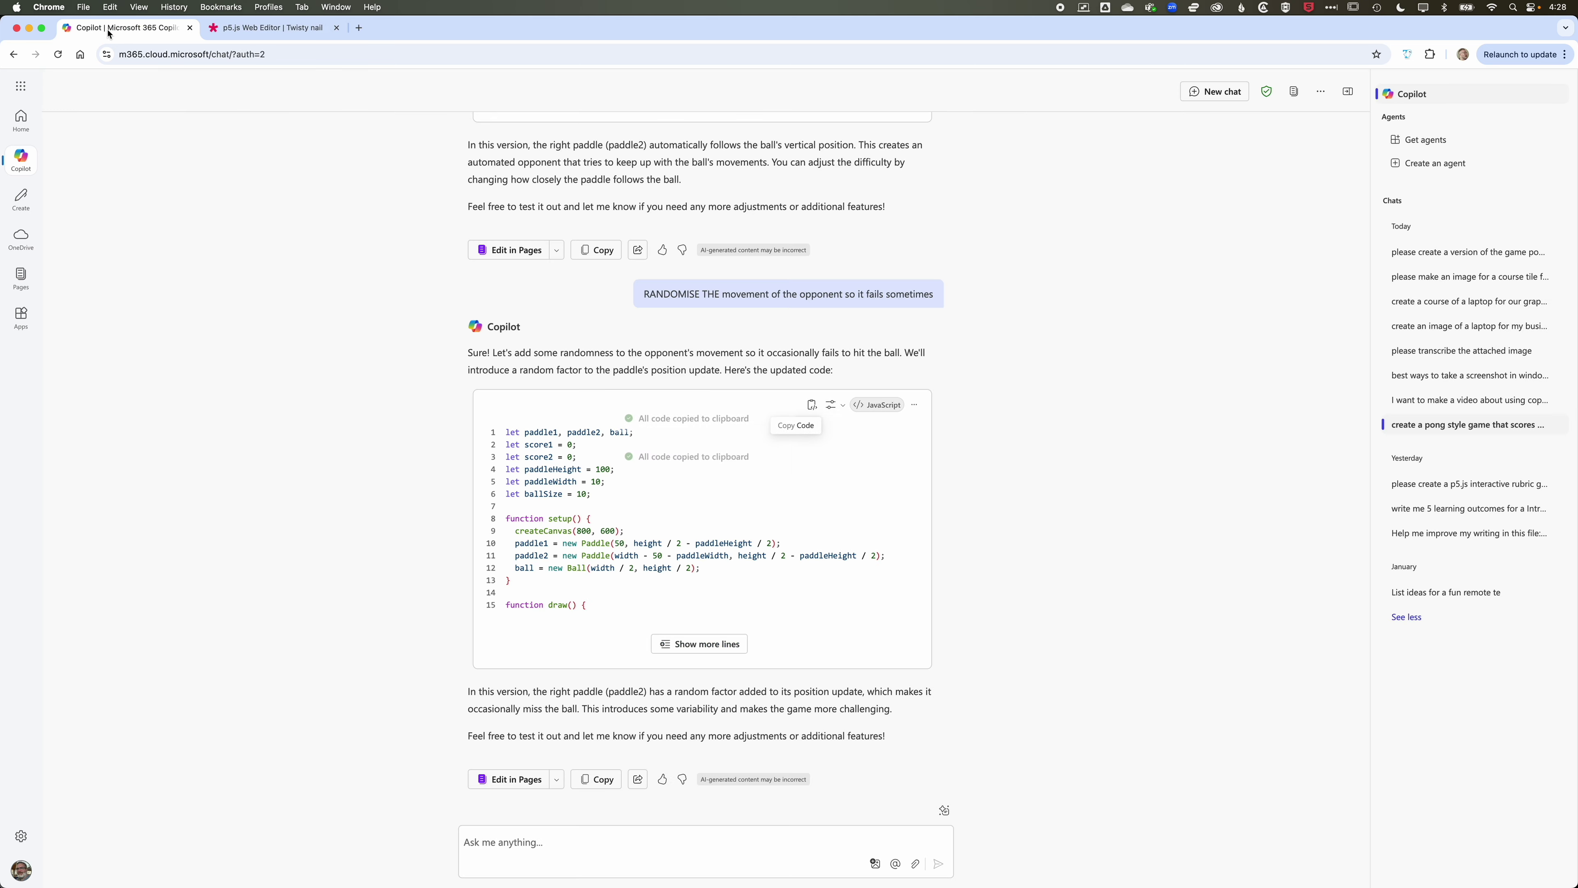